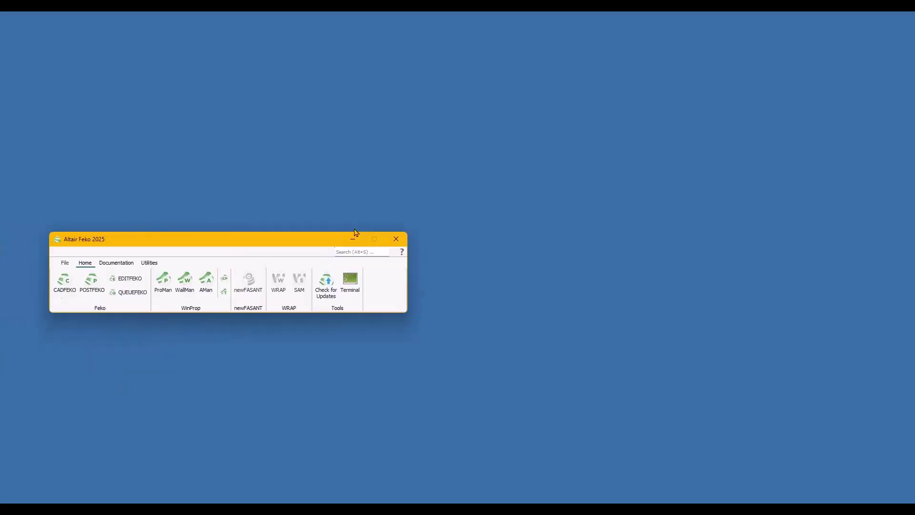
# Step: Switch to CADFEKO, create a new project and filter the component library for "ship"
pyautogui.moveTo(217, 237); pyautogui.dragTo(547, 149)
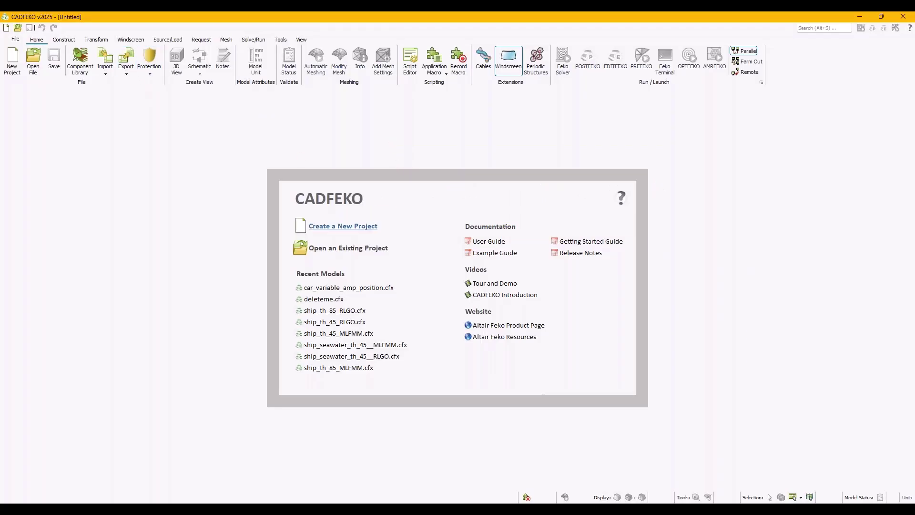
pyautogui.click(352, 227)
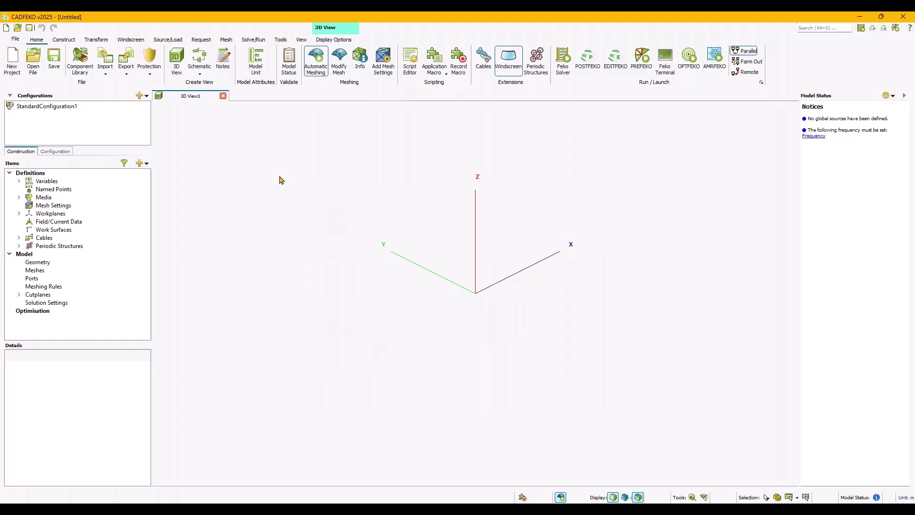
pyautogui.click(81, 66)
pyautogui.moveTo(605, 69); pyautogui.dragTo(367, 80)
pyautogui.write('ship')
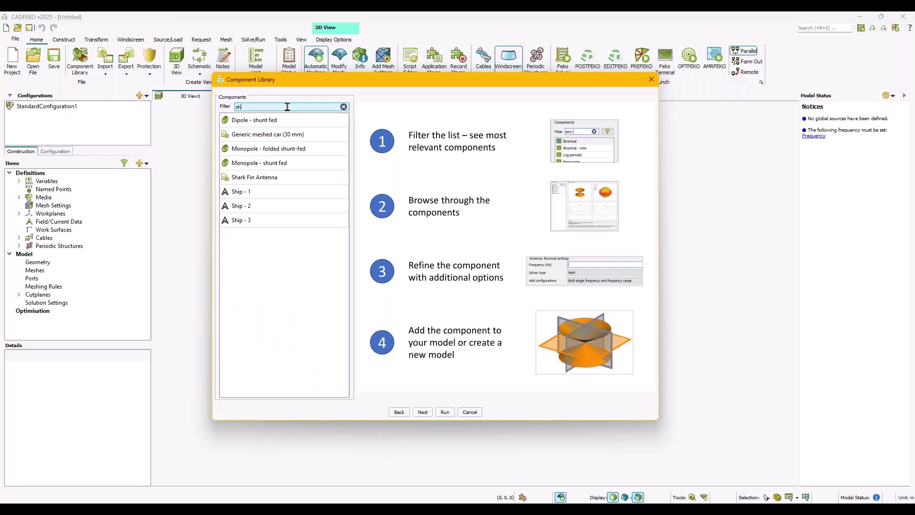
# Step: Compare the listed ship components and add Ship - 1 to the model with the default alignment
pyautogui.click(282, 121)
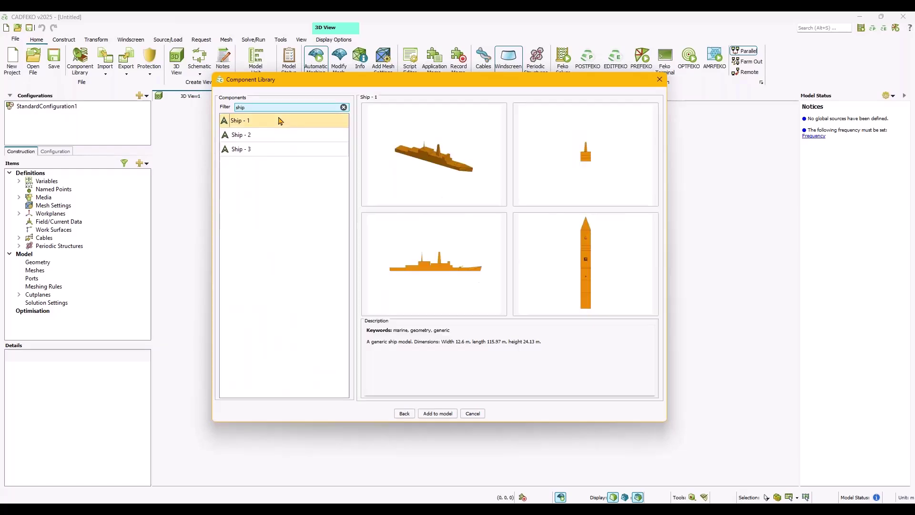
pyautogui.press('Down')
pyautogui.press('Down')
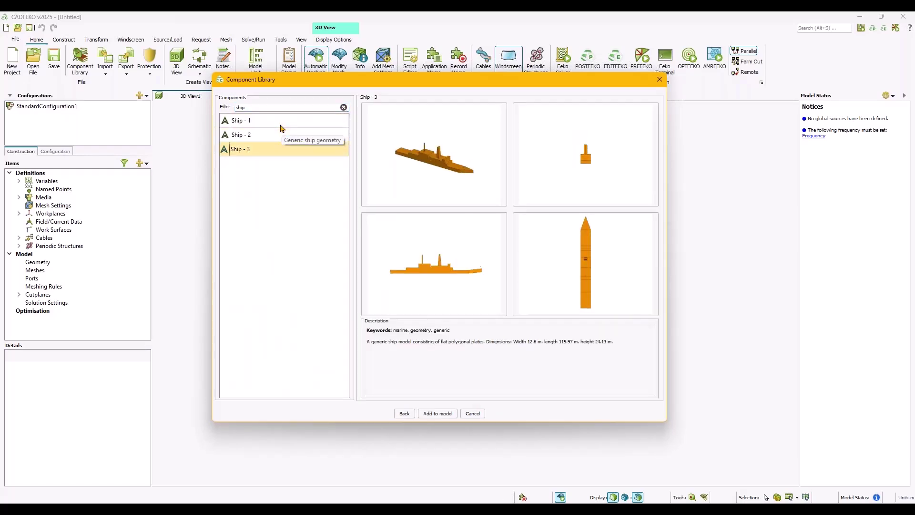
pyautogui.press('Up')
pyautogui.press('Up')
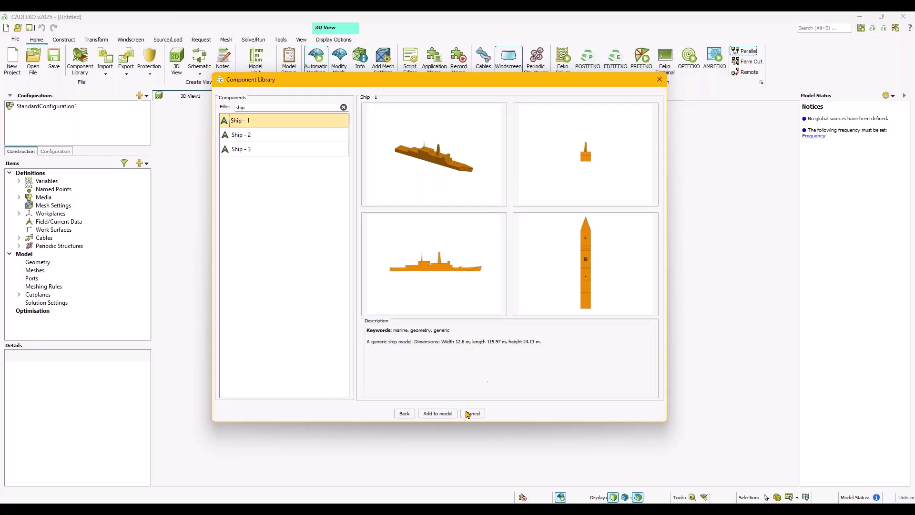
pyautogui.click(446, 413)
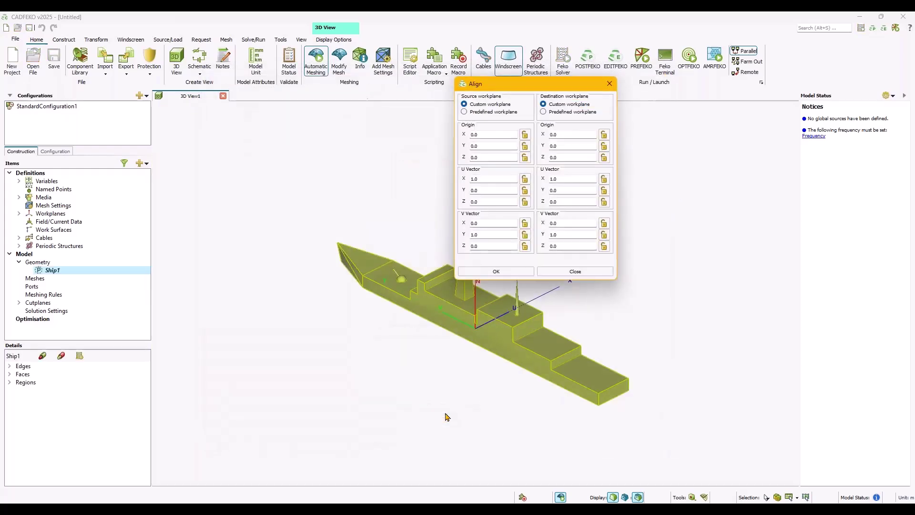
pyautogui.click(513, 273)
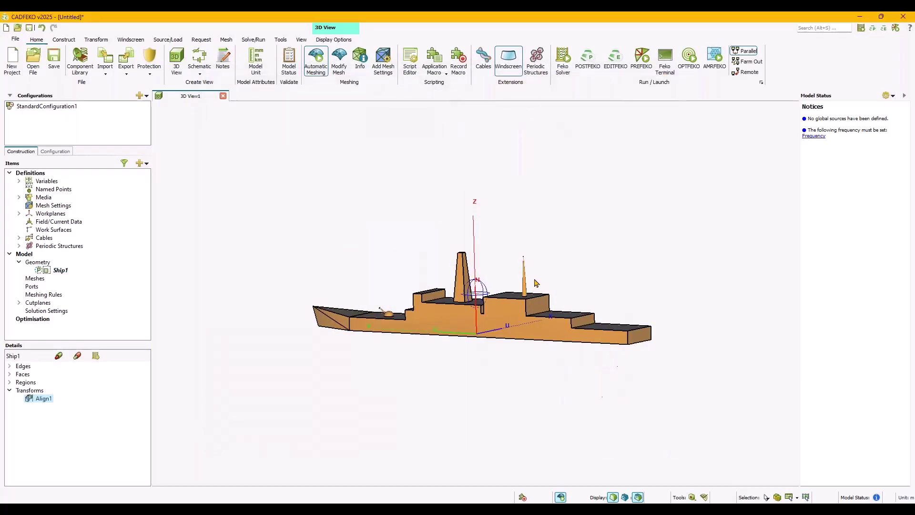
# Step: Create a frequency-independent dielectric medium with relative permittivity 80 and dielectric loss tangent 0.5
pyautogui.moveTo(406, 376); pyautogui.dragTo(305, 348)
pyautogui.scroll(5, 390, 300)
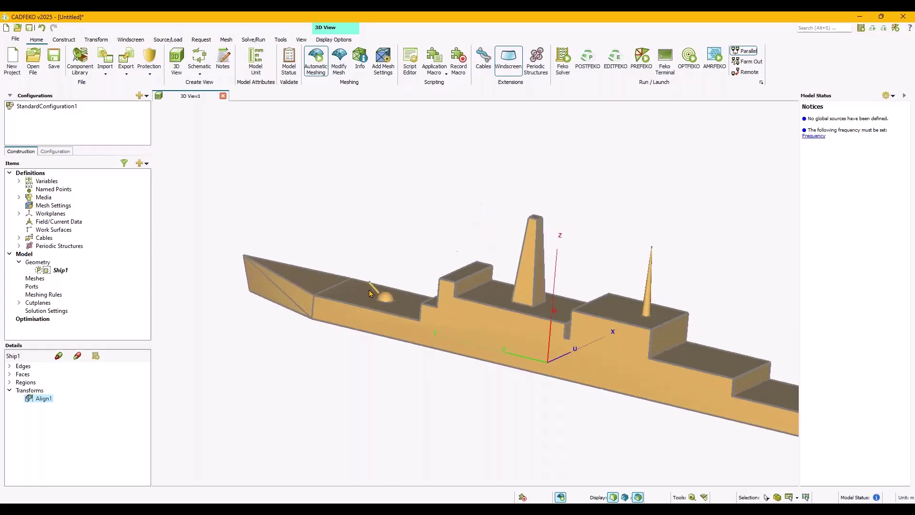
pyautogui.scroll(-8, 388, 300)
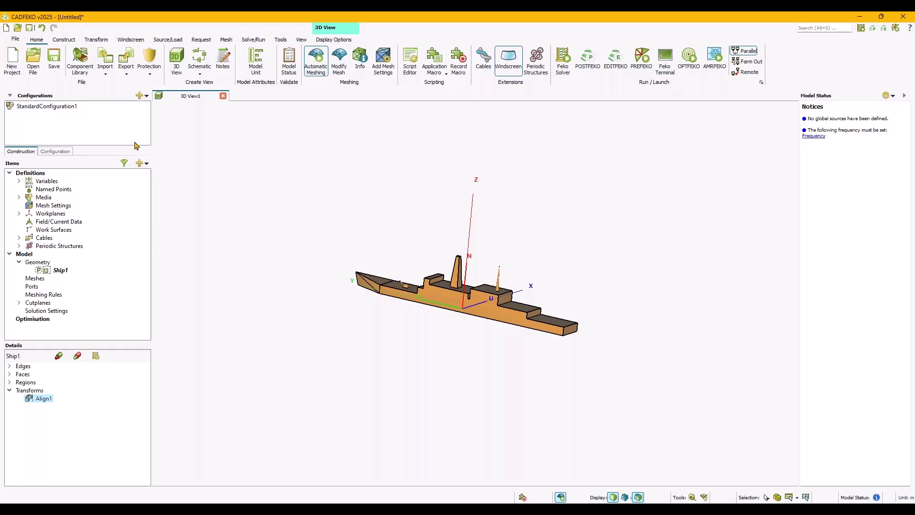
pyautogui.rightClick(48, 197)
pyautogui.click(70, 201)
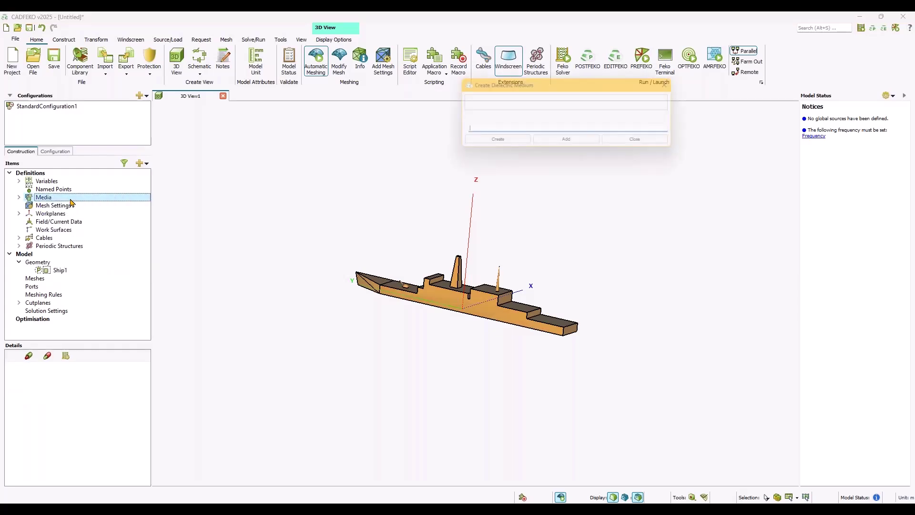
pyautogui.click(563, 159)
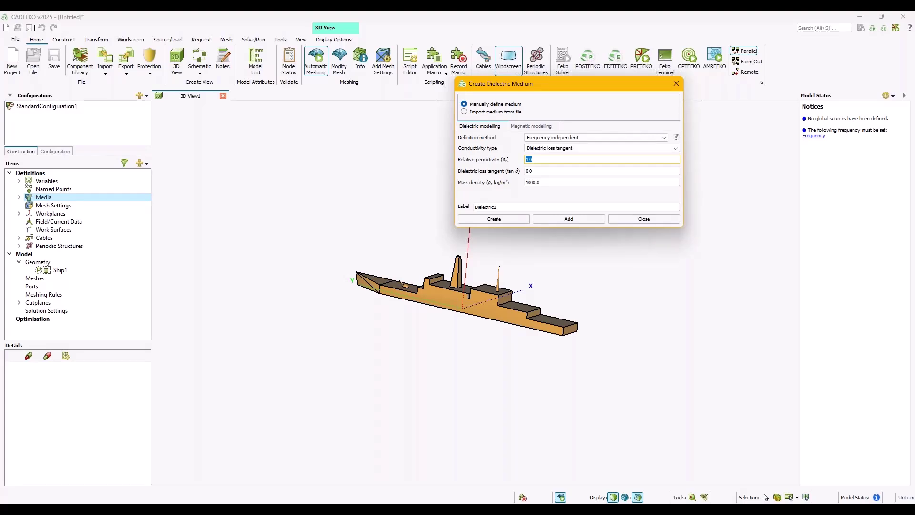
pyautogui.write('80')
pyautogui.click(544, 172)
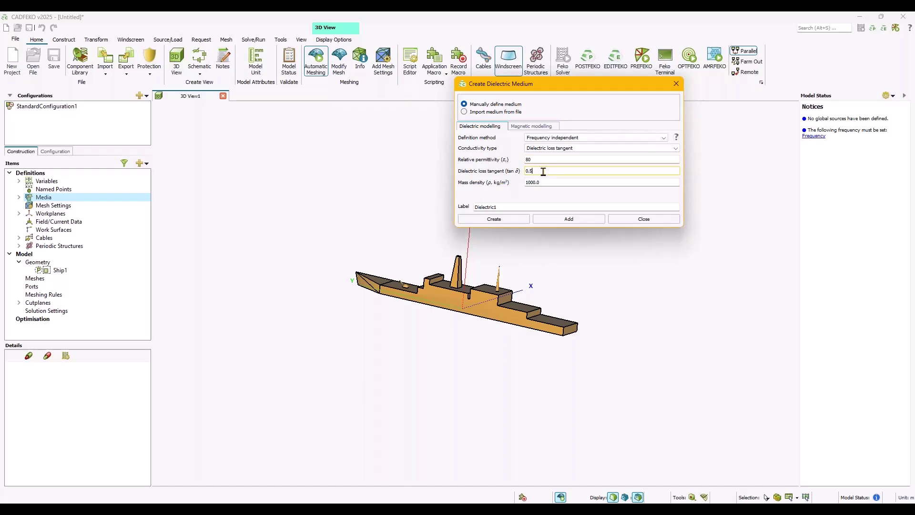
pyautogui.click(514, 220)
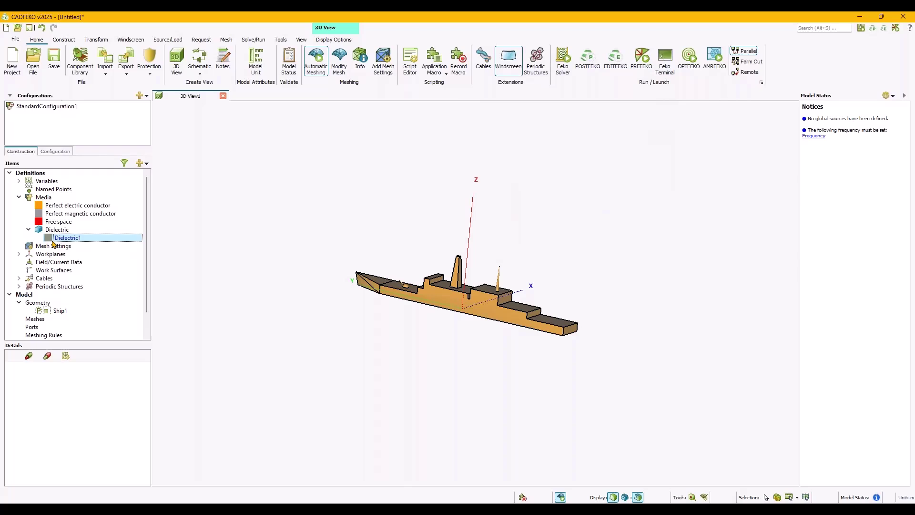
# Step: Change the display colour of the new dielectric medium to light blue
pyautogui.rightClick(53, 239)
pyautogui.click(94, 281)
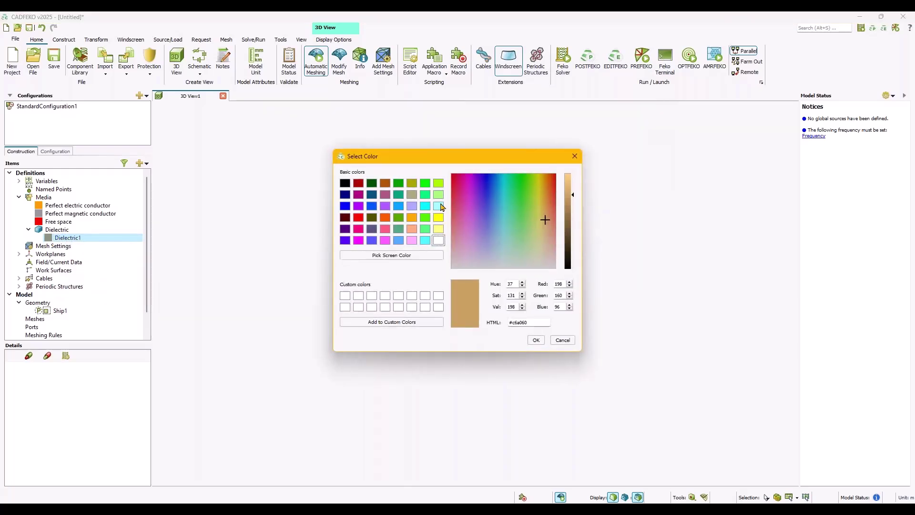
pyautogui.click(398, 205)
pyautogui.click(535, 340)
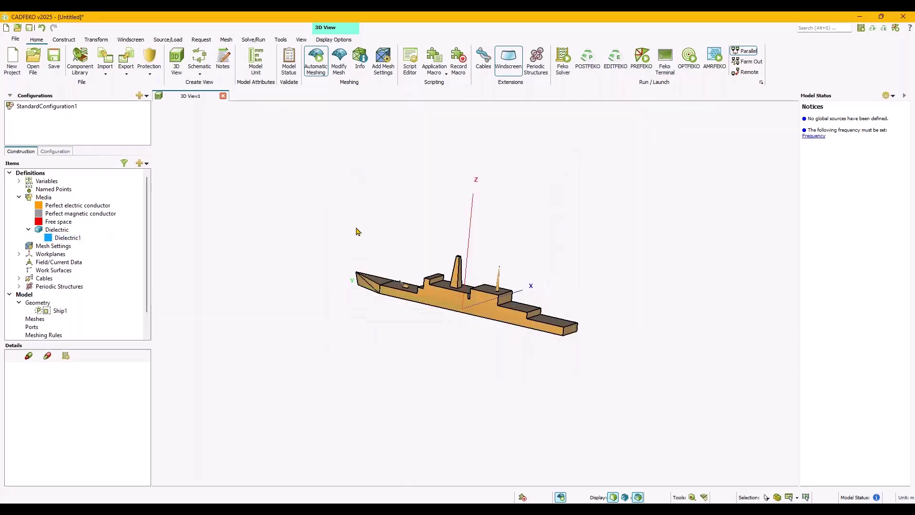
# Step: Add a variable named freq with the expression 100e6
pyautogui.moveTo(357, 231); pyautogui.dragTo(478, 265)
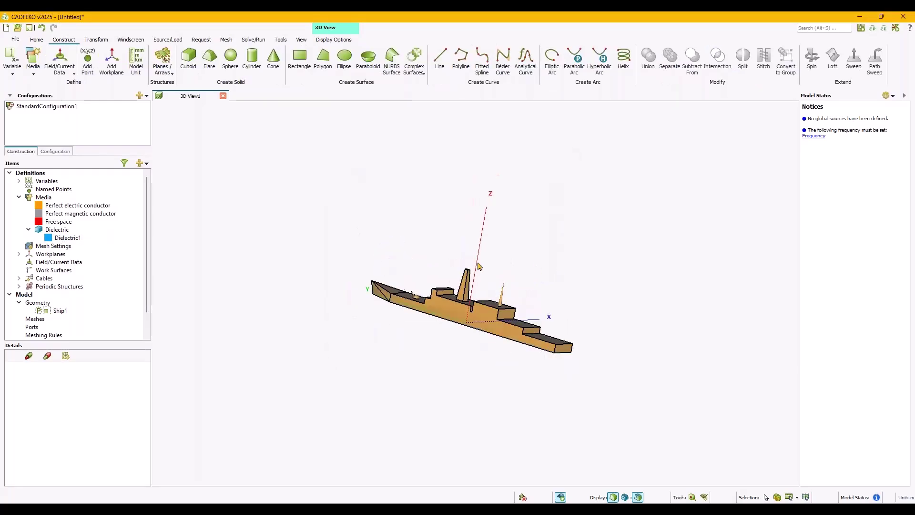
pyautogui.rightClick(44, 181)
pyautogui.click(61, 185)
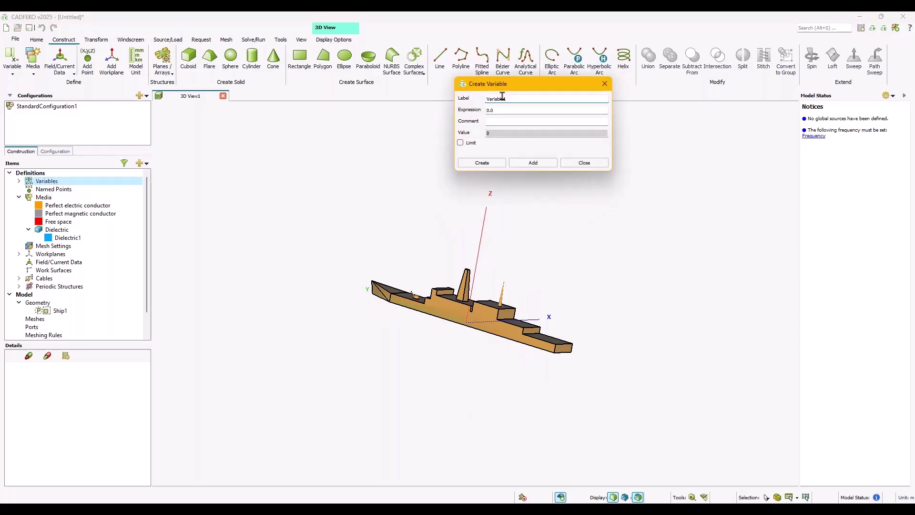
pyautogui.write('freq')
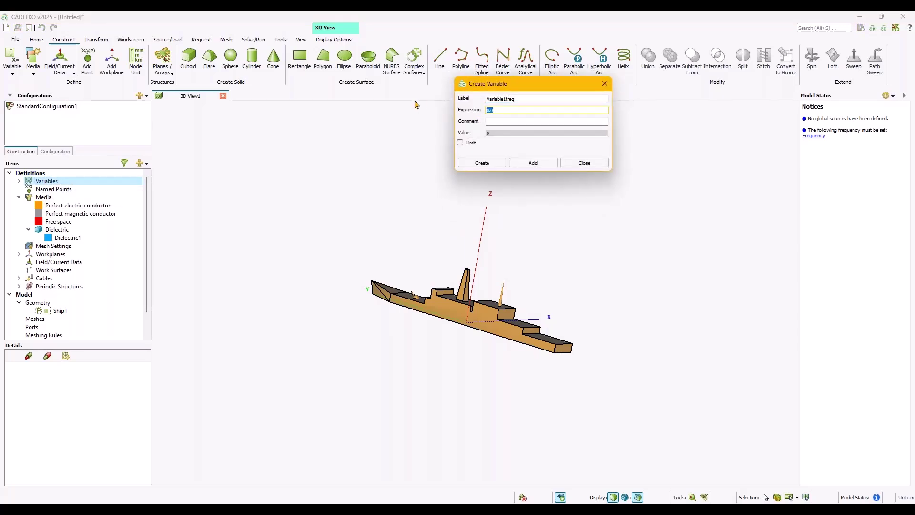
pyautogui.moveTo(506, 99); pyautogui.dragTo(450, 101)
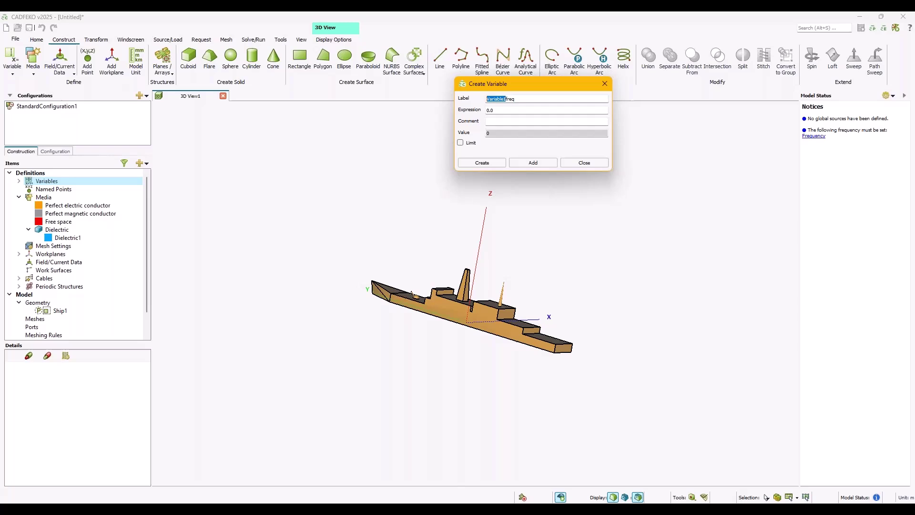
pyautogui.press('BackSpace')
pyautogui.click(493, 110)
pyautogui.write('100e6')
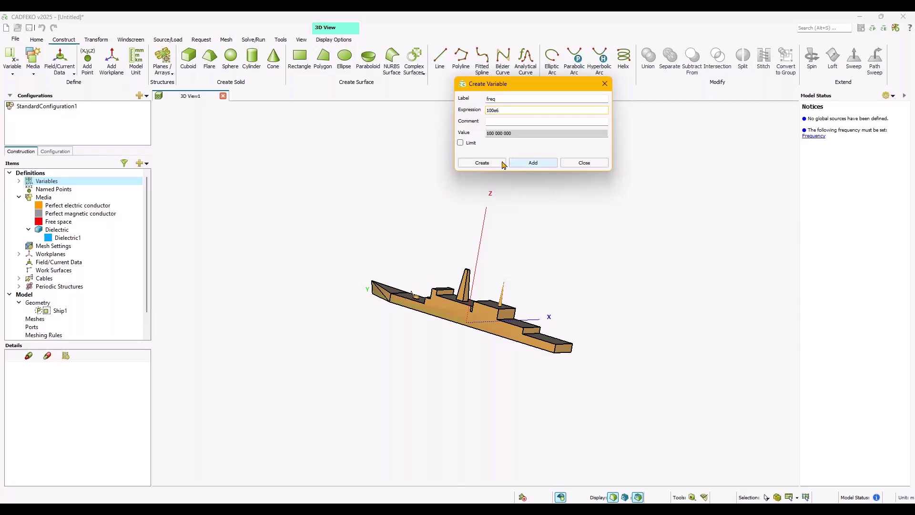
pyautogui.click(530, 162)
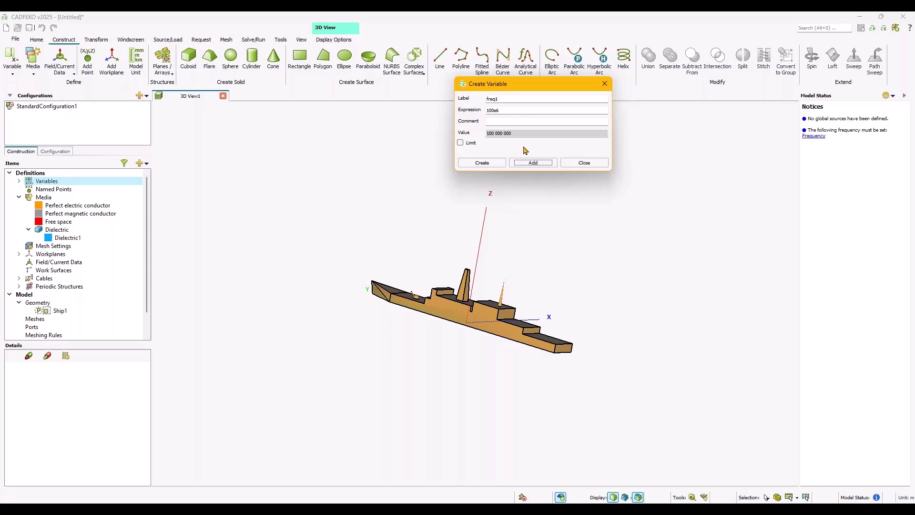
# Step: Create a wavelength variable named lam0 with the expression c0/freq
pyautogui.press('BackSpace')
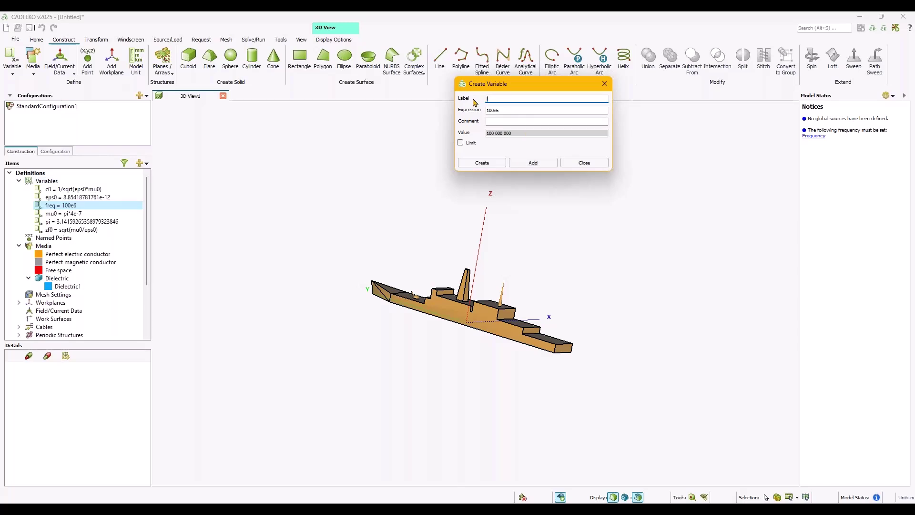
pyautogui.press('Tab')
pyautogui.write('cv')
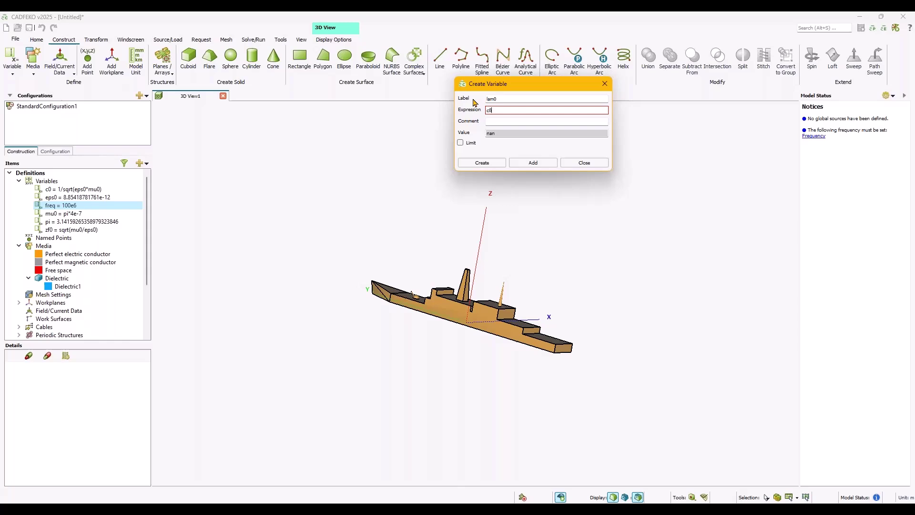
pyautogui.write('0/freq')
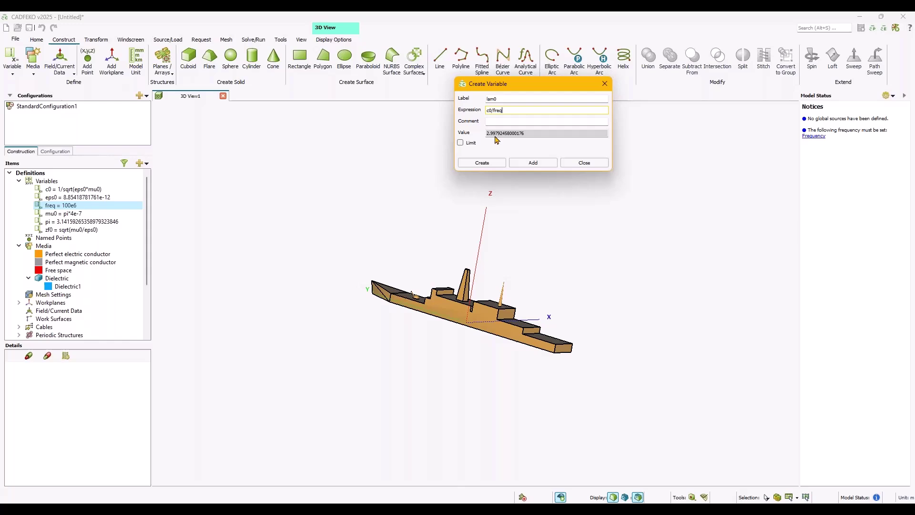
pyautogui.click(483, 163)
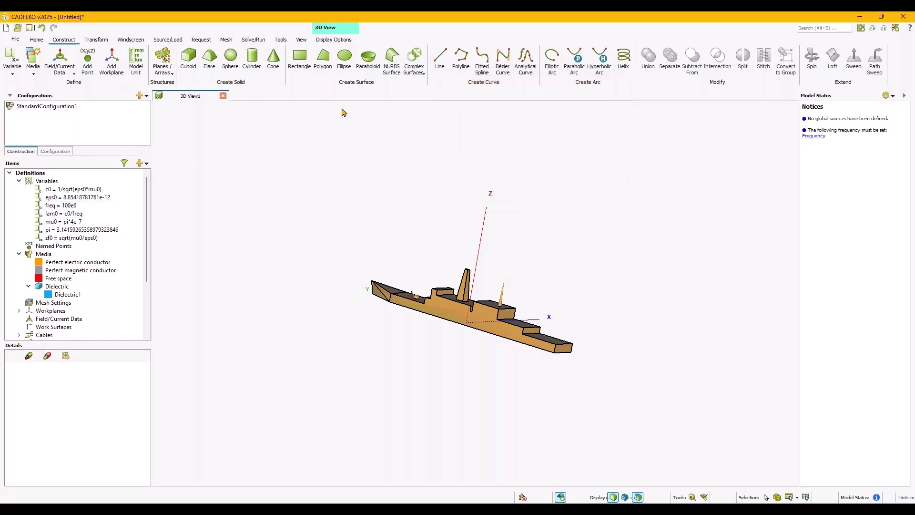
# Step: Define the ground as a homogeneous half space below a Z value, using the reflection coefficient approximation with Dielectric1
pyautogui.scroll(-2, 83, 214)
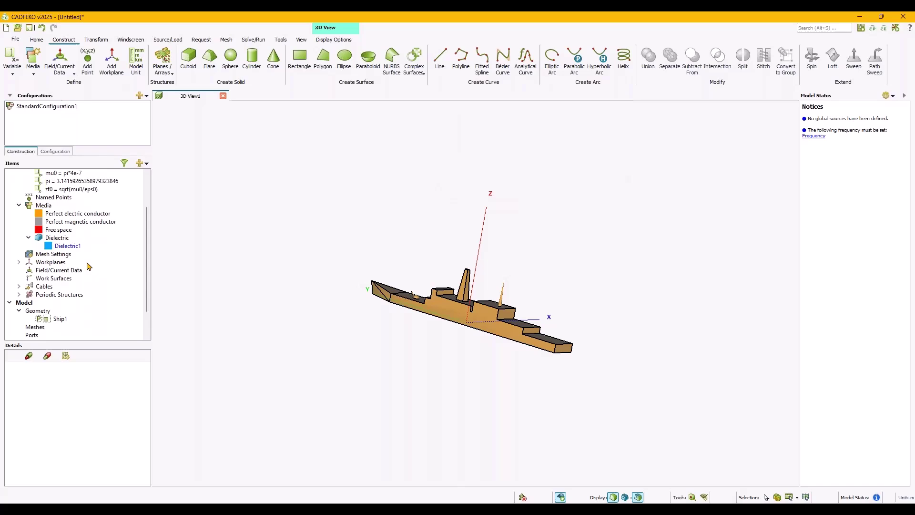
pyautogui.click(165, 67)
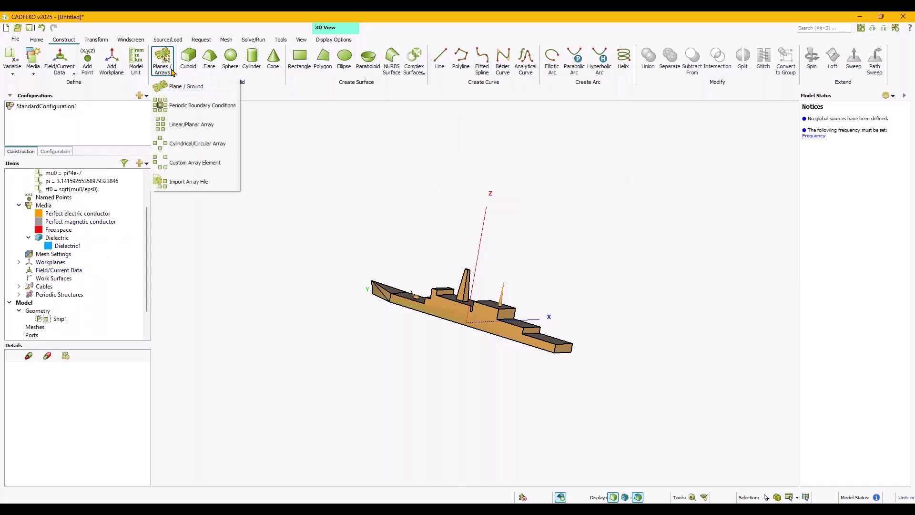
pyautogui.click(194, 84)
pyautogui.click(553, 99)
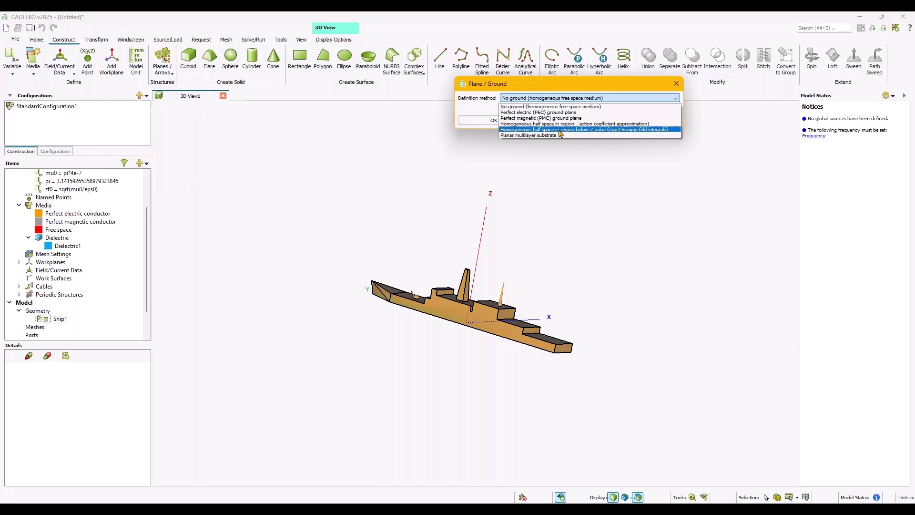
pyautogui.click(551, 124)
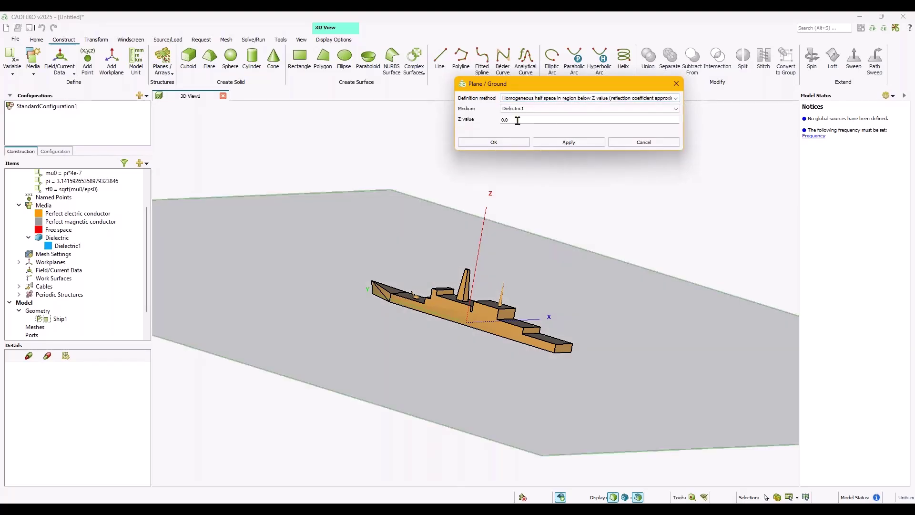
# Step: Set the ground half space's Z value to -lam0/10 and check its position beneath the ship's hull
pyautogui.moveTo(516, 119); pyautogui.dragTo(496, 121)
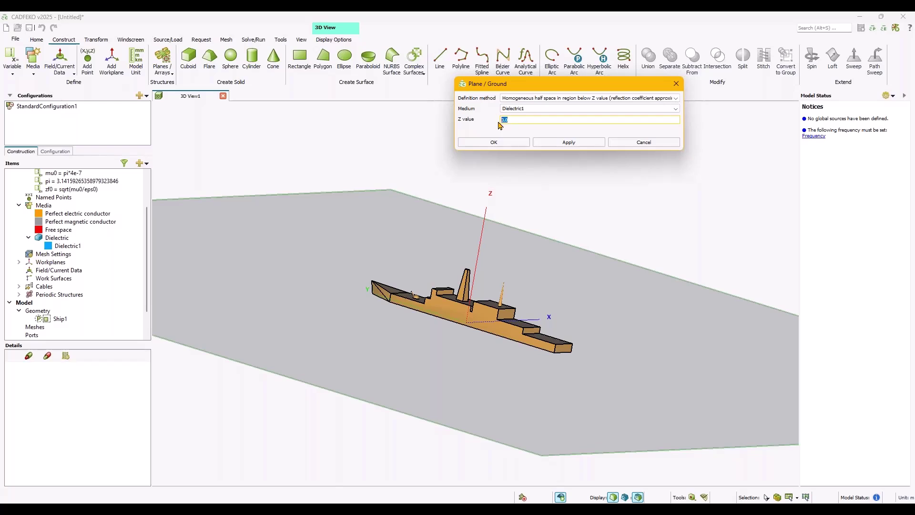
pyautogui.write('lm')
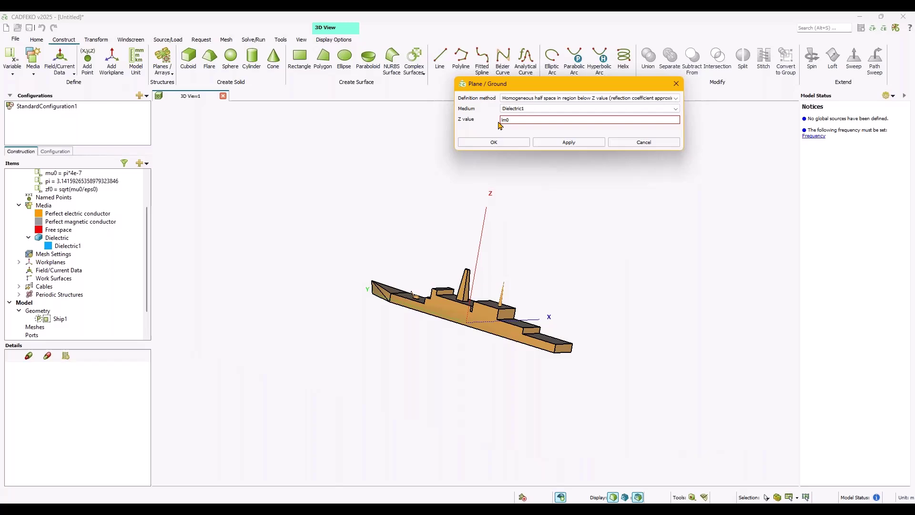
pyautogui.write('0')
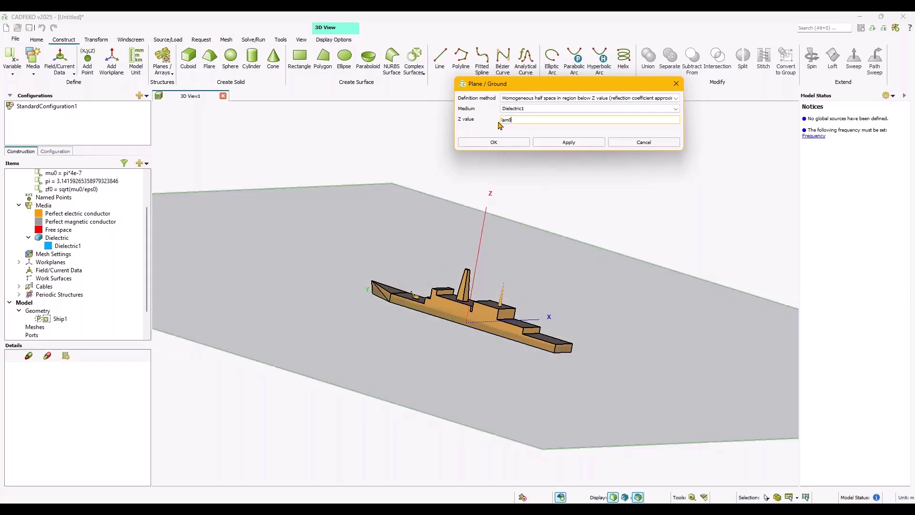
pyautogui.write('/10')
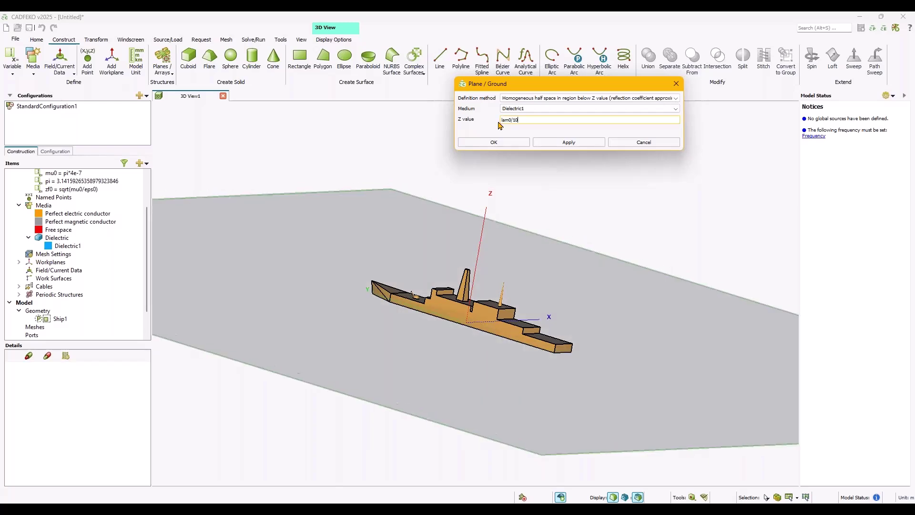
pyautogui.write('-')
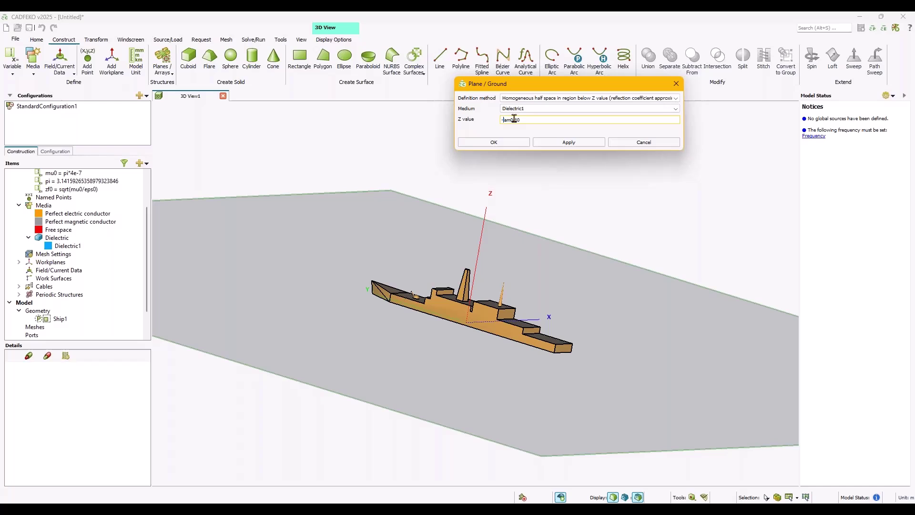
pyautogui.click(515, 142)
pyautogui.moveTo(547, 374); pyautogui.dragTo(586, 270)
pyautogui.scroll(6, 421, 318)
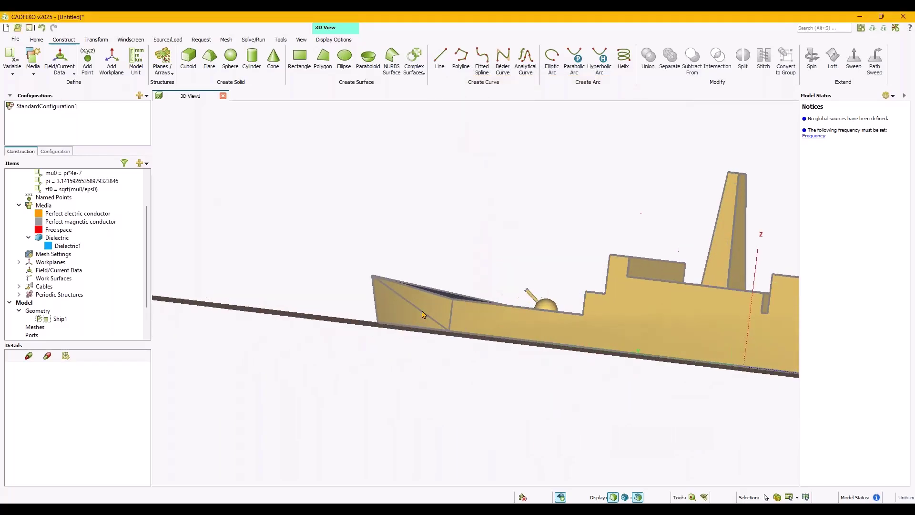
pyautogui.moveTo(422, 318); pyautogui.dragTo(337, 293)
pyautogui.scroll(-8, 415, 327)
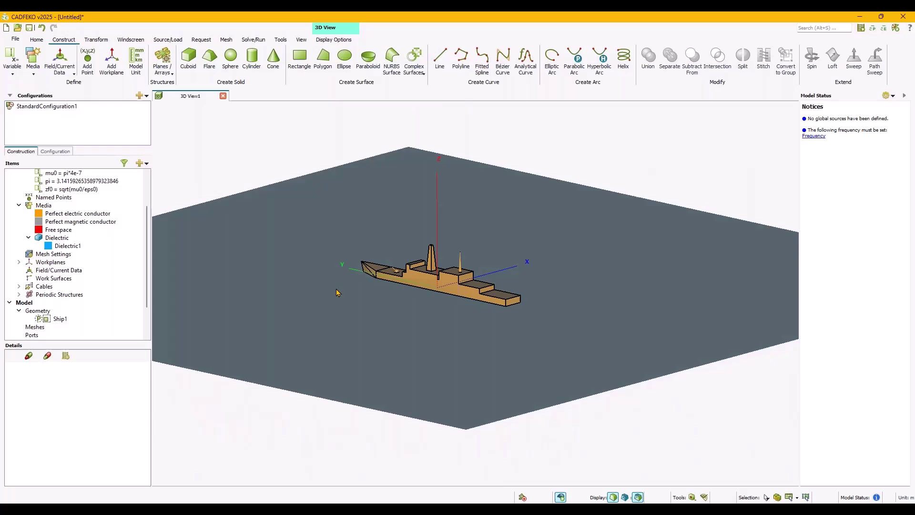
pyautogui.moveTo(336, 292); pyautogui.dragTo(424, 286)
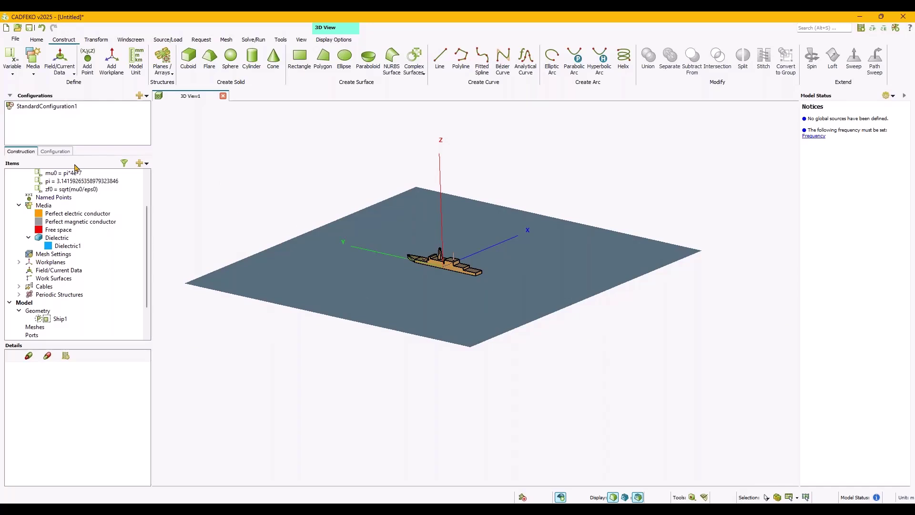
# Step: Set the global solution frequency to a single frequency defined by the variable freq
pyautogui.click(56, 151)
pyautogui.click(67, 363)
pyautogui.doubleClick(67, 362)
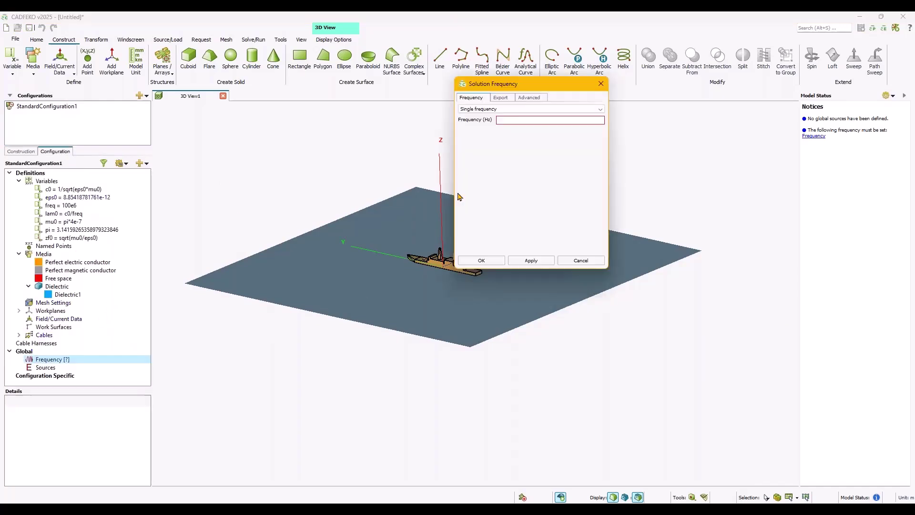
pyautogui.write('freq')
pyautogui.click(497, 262)
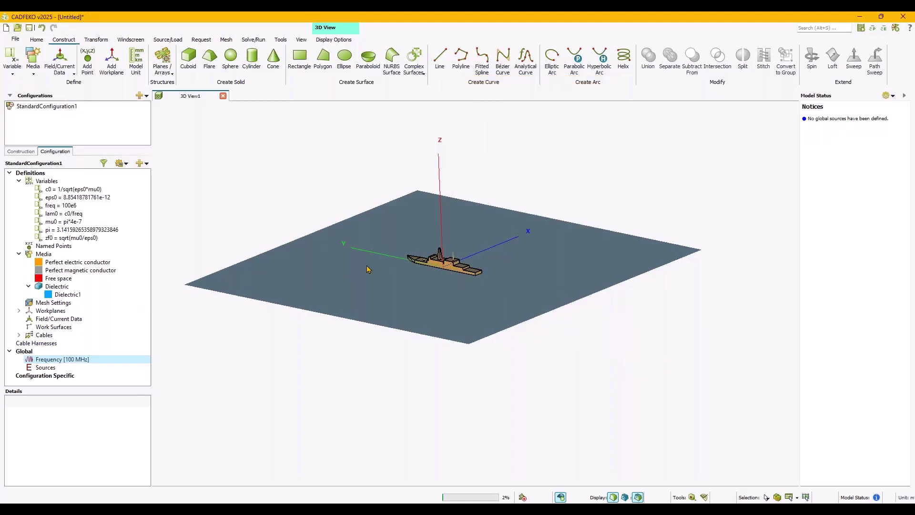
# Step: Select the Ship1 geometry in the construction tree and expand the list of its faces
pyautogui.scroll(5, 474, 296)
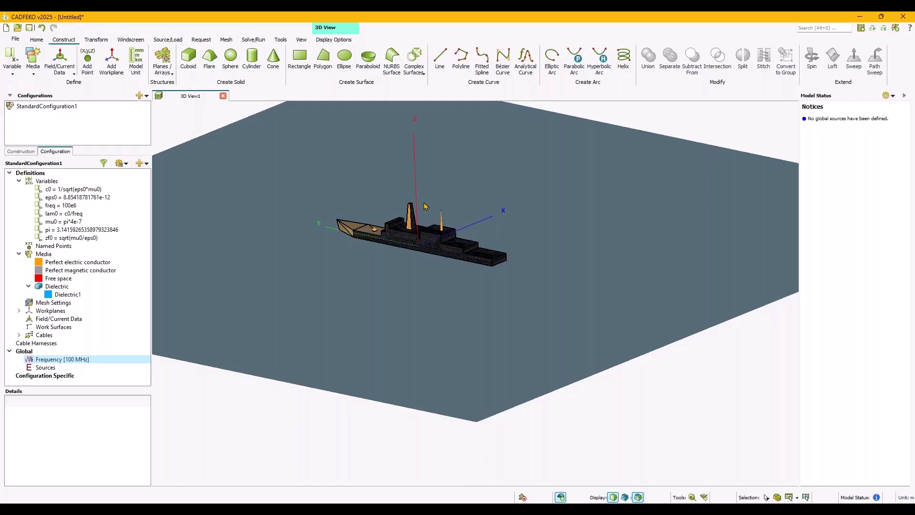
pyautogui.scroll(8, 427, 217)
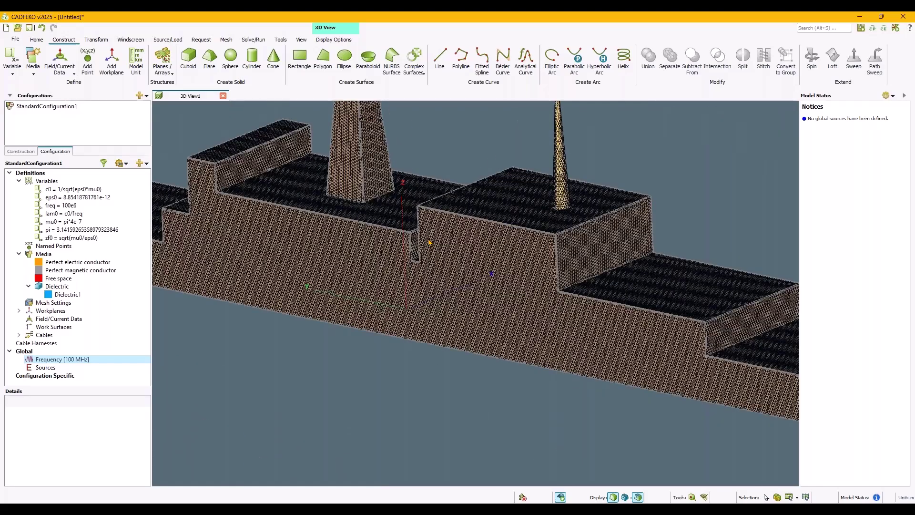
pyautogui.scroll(-8, 428, 242)
pyautogui.scroll(3, 462, 185)
pyautogui.scroll(3, 469, 183)
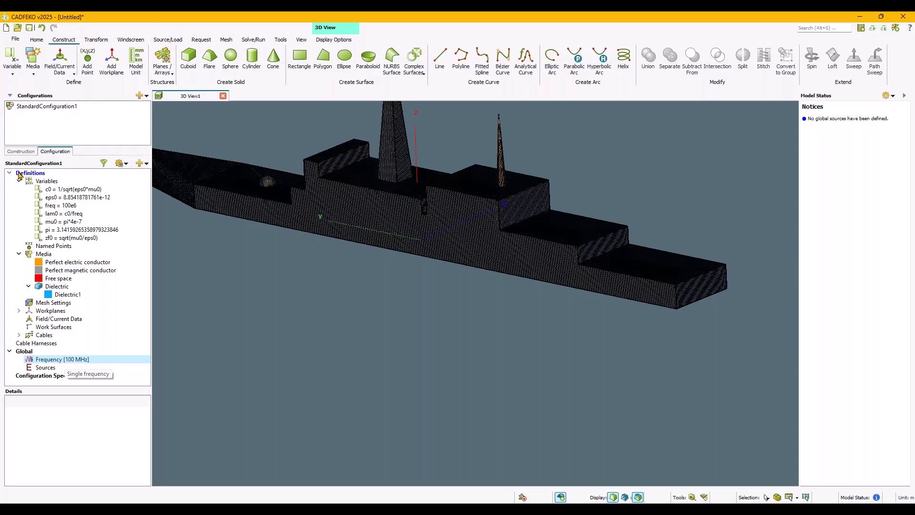
pyautogui.click(21, 152)
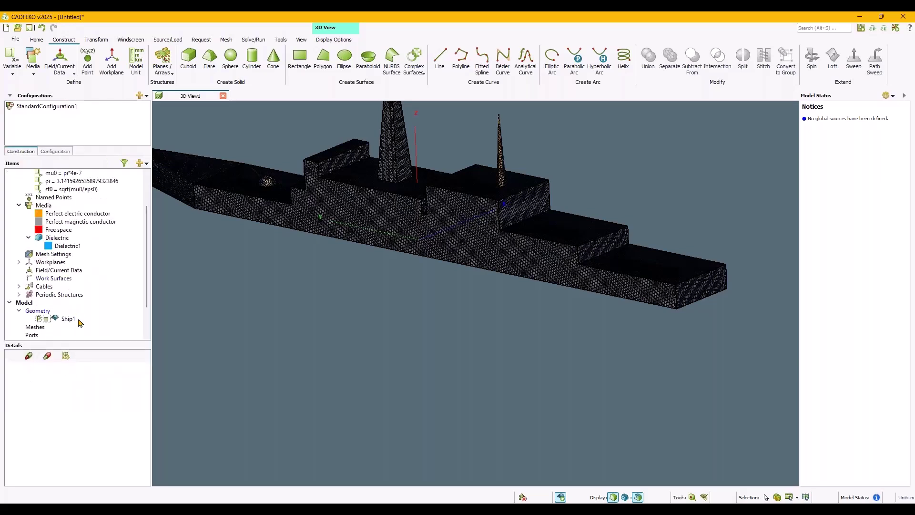
pyautogui.click(67, 320)
pyautogui.click(10, 374)
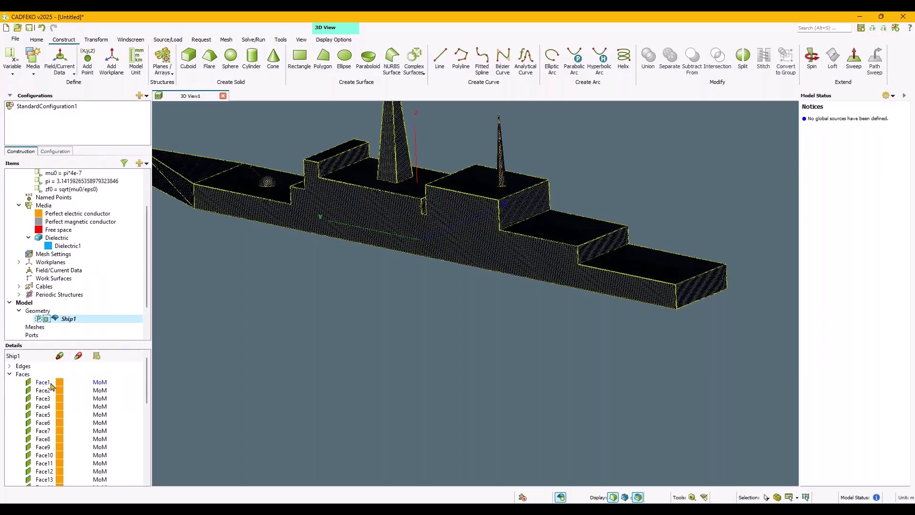
pyautogui.click(51, 387)
pyautogui.scroll(-8, 52, 410)
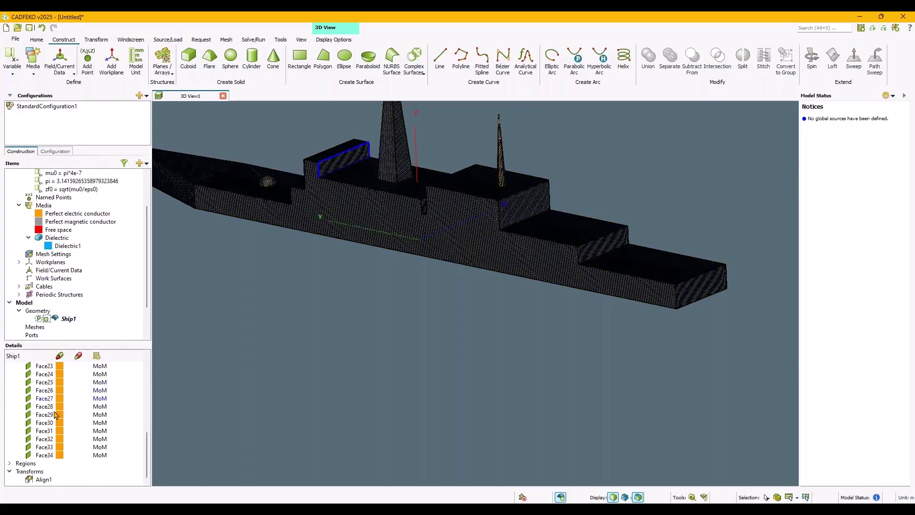
pyautogui.keyDown('shift'); pyautogui.click(44, 455); pyautogui.keyUp('shift')
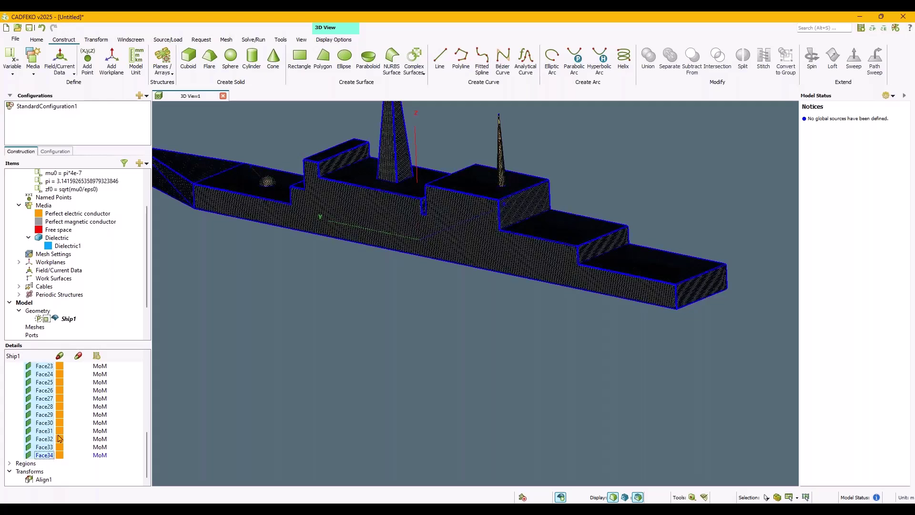
pyautogui.click(88, 339)
pyautogui.click(69, 311)
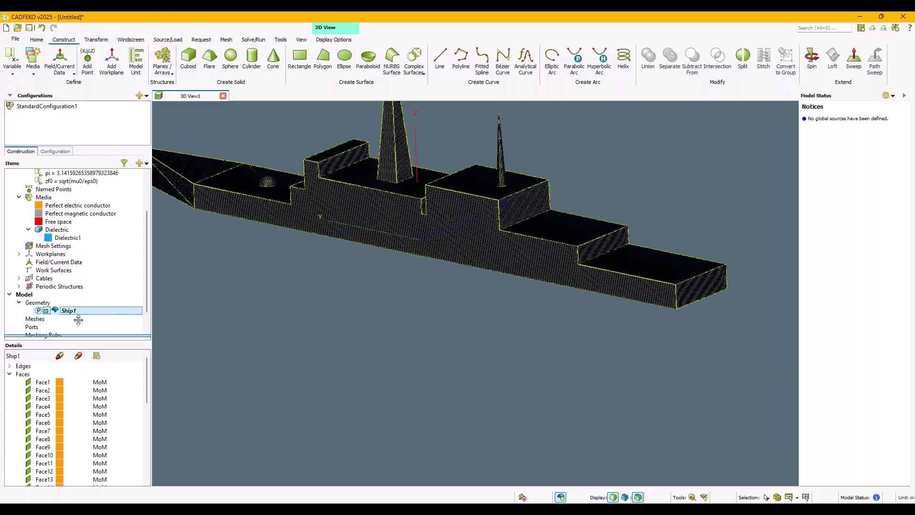
# Step: Set the solution method of all Ship1 faces to Ray launching - geometrical optics (RL-GO)
pyautogui.moveTo(78, 320); pyautogui.dragTo(72, 256)
pyautogui.scroll(-5, 51, 319)
pyautogui.click(50, 427)
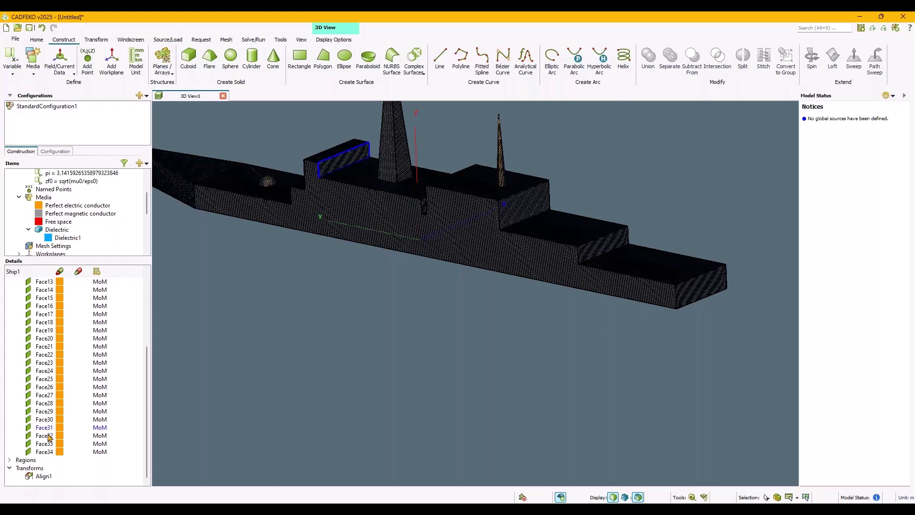
pyautogui.hotkey('ctrl', 'a')
pyautogui.rightClick(48, 456)
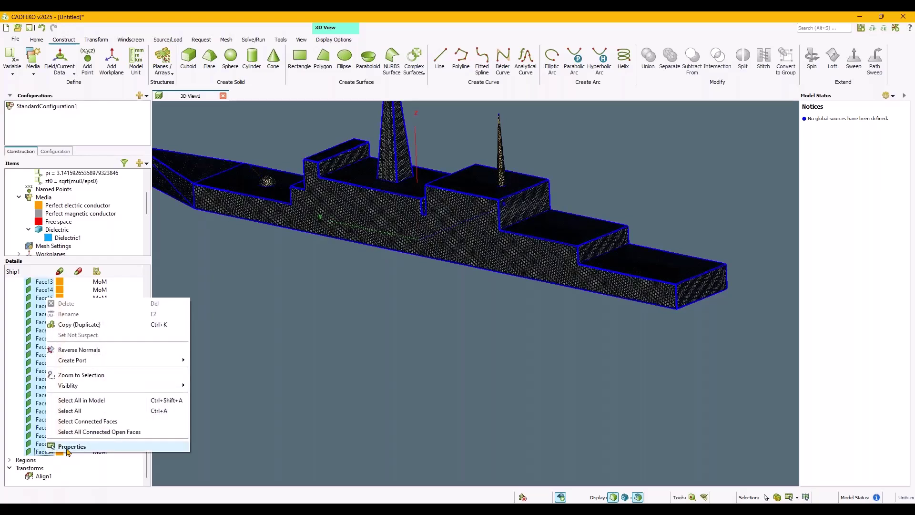
pyautogui.click(68, 449)
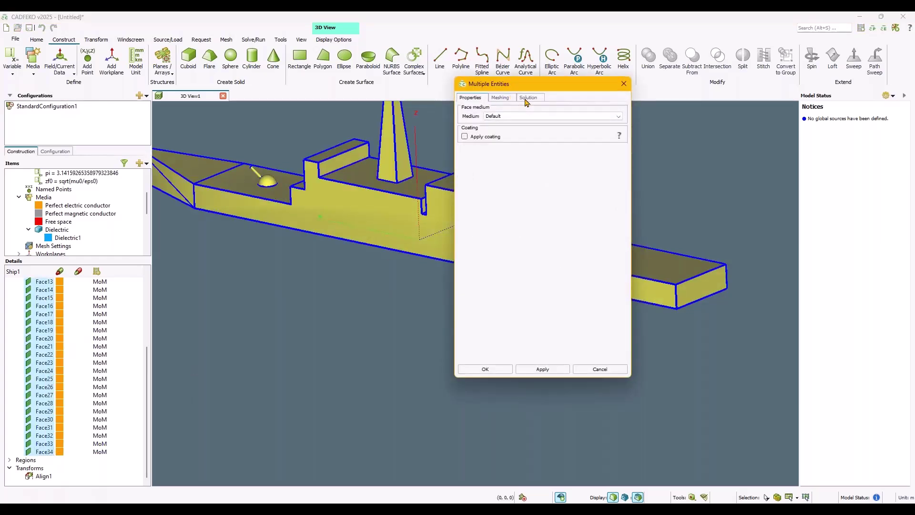
pyautogui.click(528, 98)
pyautogui.click(534, 116)
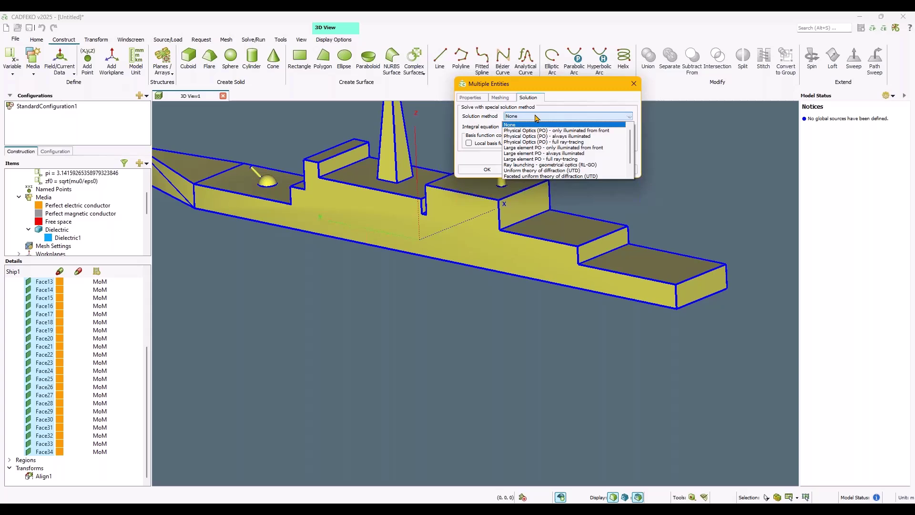
pyautogui.scroll(-1, 560, 152)
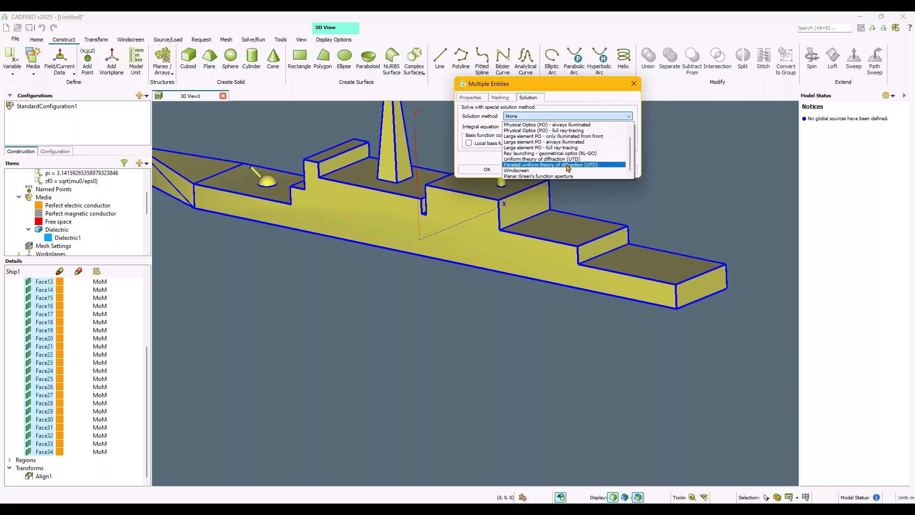
pyautogui.click(594, 154)
pyautogui.click(496, 160)
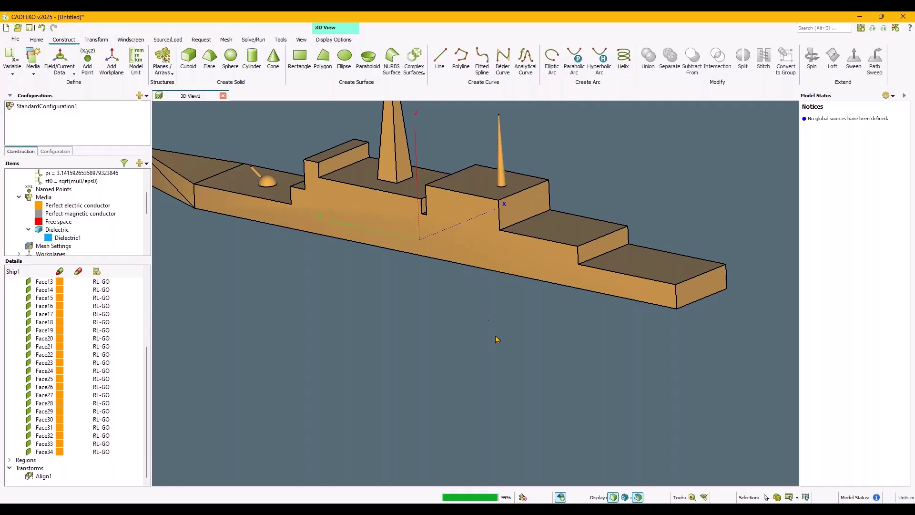
# Step: Examine the mesh over the ship's hull and superstructure and around the dome on the foredeck
pyautogui.scroll(-5, 504, 371)
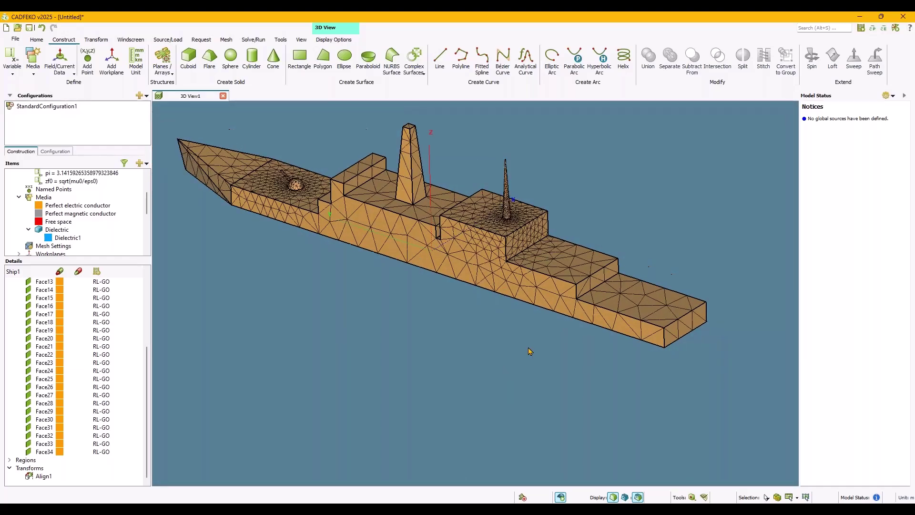
pyautogui.scroll(5, 361, 298)
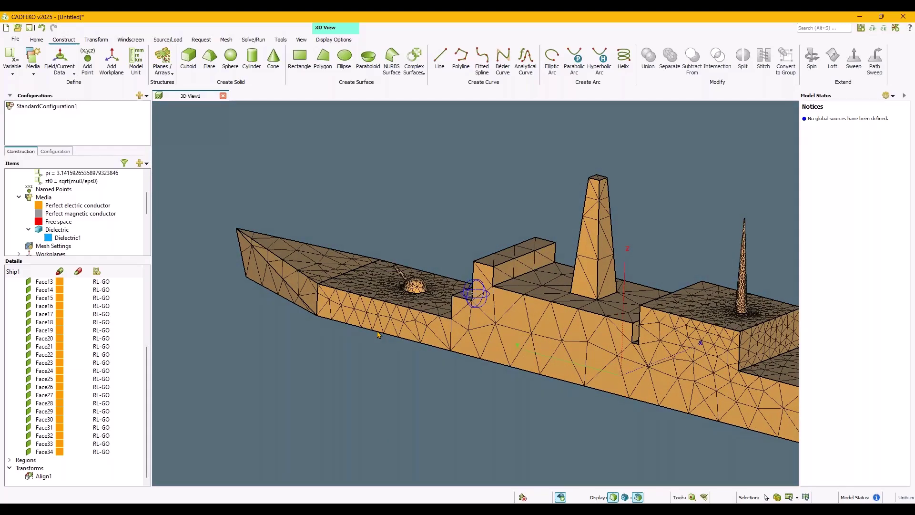
pyautogui.moveTo(361, 298); pyautogui.dragTo(300, 233, button='middle')
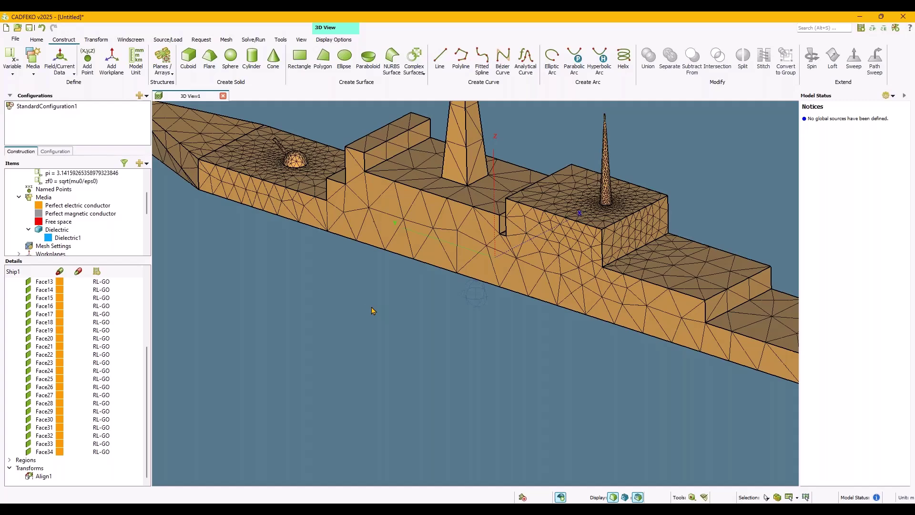
pyautogui.scroll(3, 380, 319)
pyautogui.scroll(8, 305, 188)
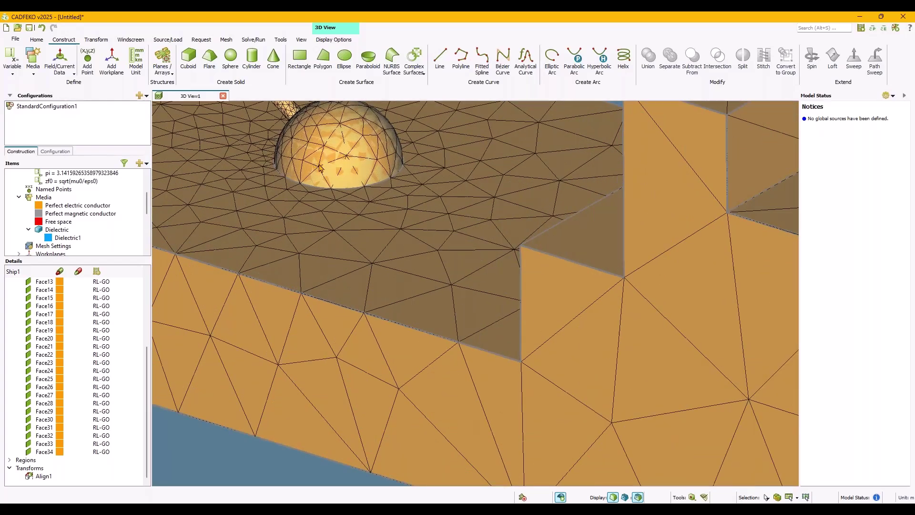
pyautogui.scroll(-10, 360, 190)
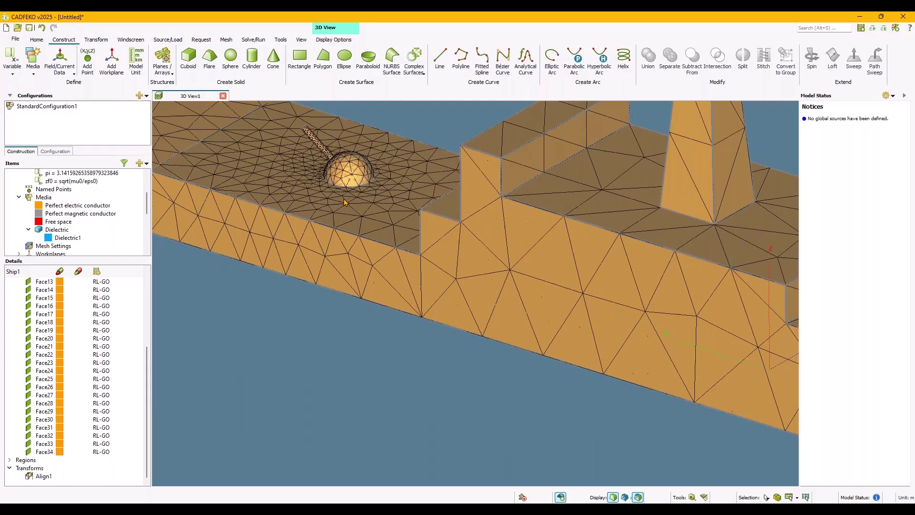
# Step: Start a global plane wave source defined as a loop over multiple directions
pyautogui.click(55, 153)
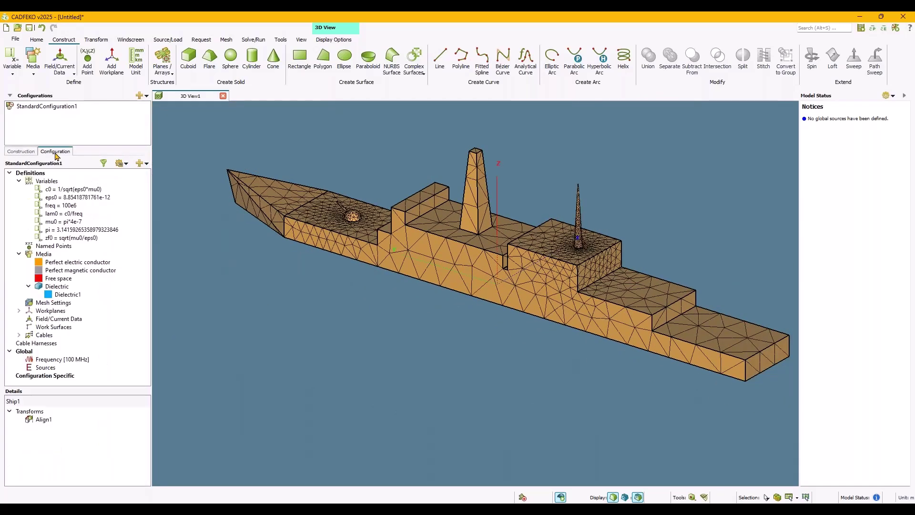
pyautogui.rightClick(52, 371)
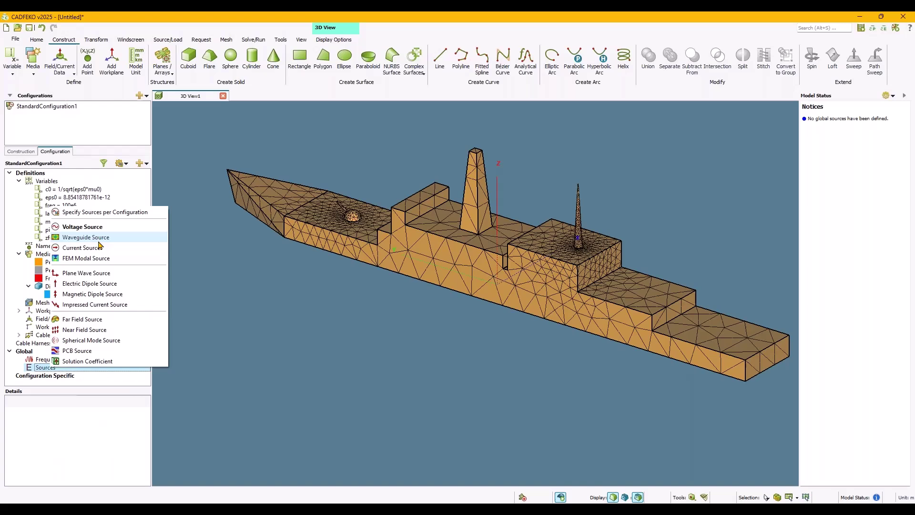
pyautogui.click(101, 275)
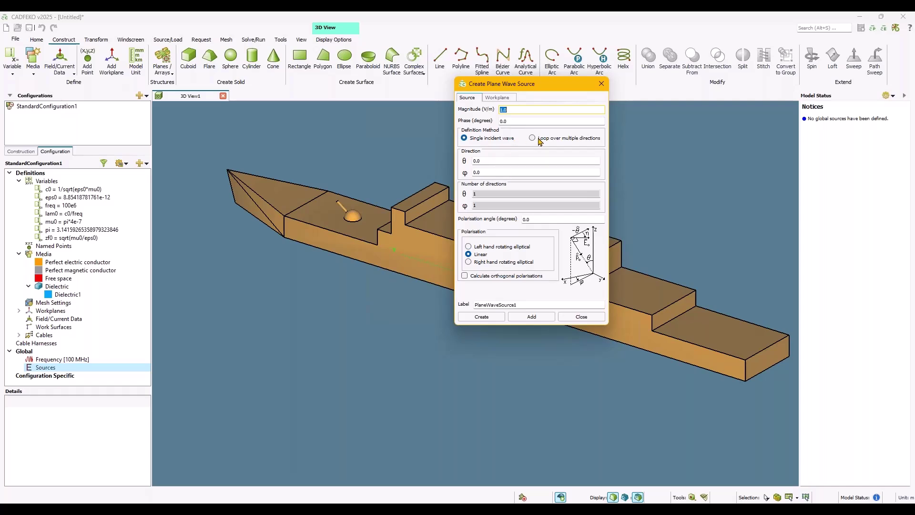
pyautogui.click(533, 139)
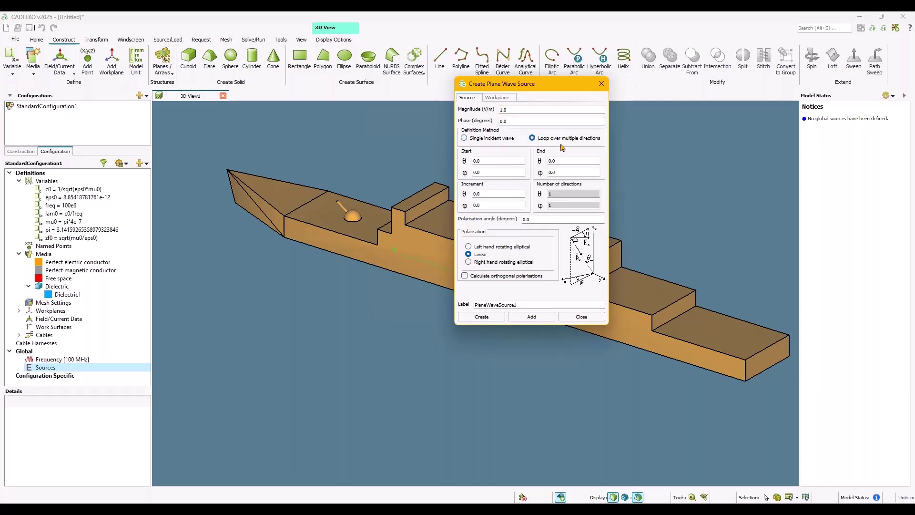
# Step: Set the plane wave loop to start at θ 85 and end at θ 85, φ 360 degrees
pyautogui.press('Tab')
pyautogui.write('85')
pyautogui.click(538, 162)
pyautogui.write('85')
pyautogui.press('Tab')
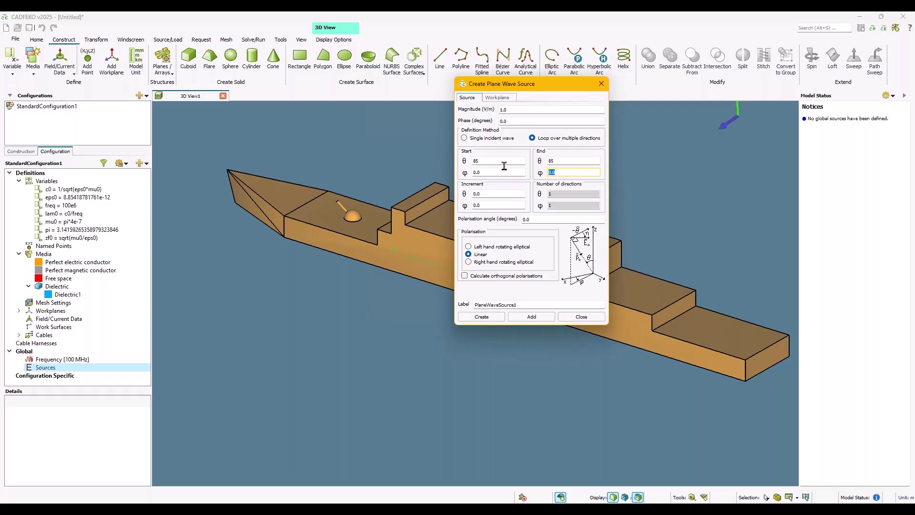
pyautogui.write('360')
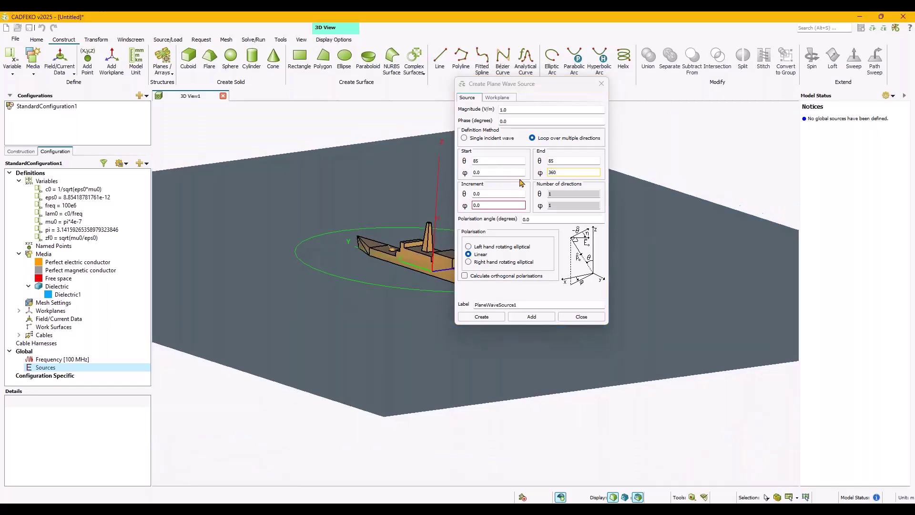
# Step: Set the φ increment to 1 degree and create the plane wave source around the ship
pyautogui.click(494, 206)
pyautogui.write('1')
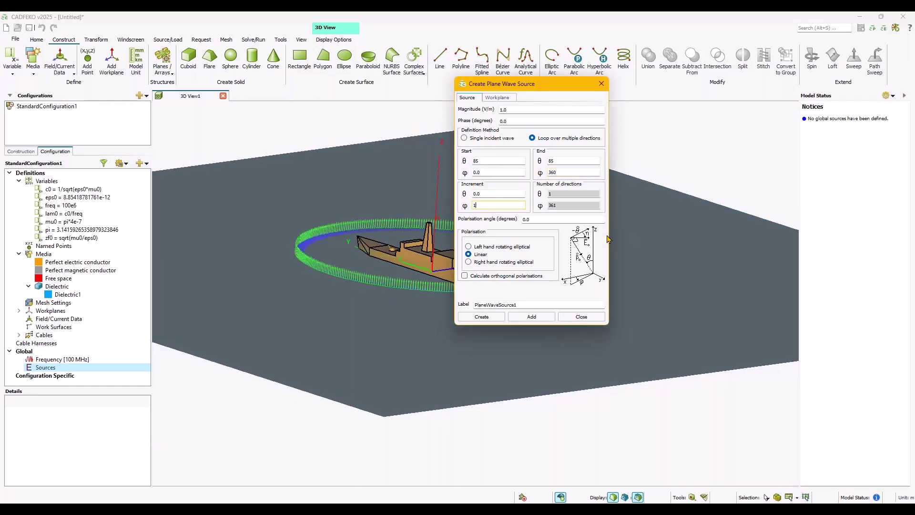
pyautogui.moveTo(349, 337); pyautogui.dragTo(275, 260)
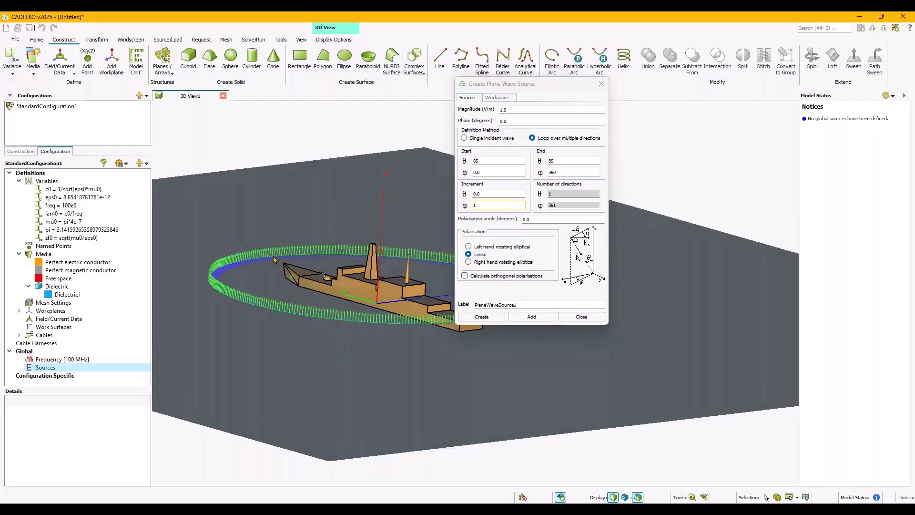
pyautogui.click(495, 319)
pyautogui.click(482, 317)
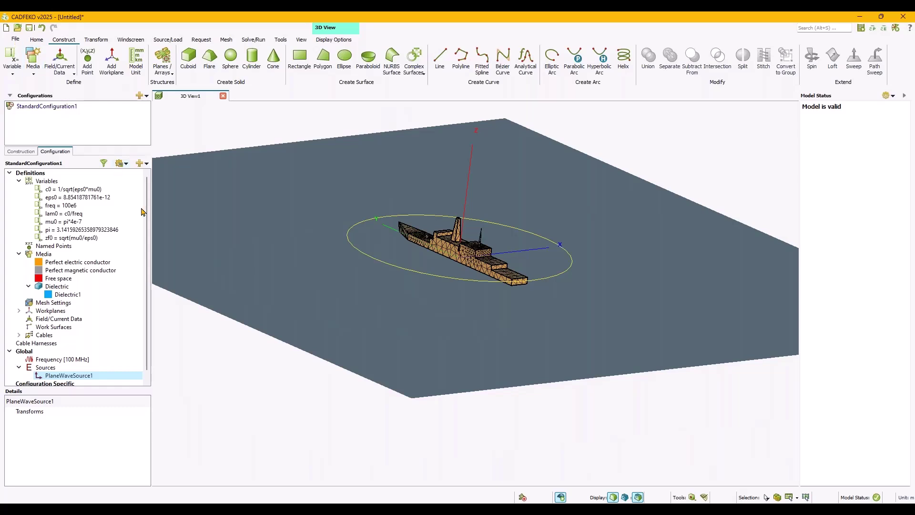
pyautogui.moveTo(419, 325); pyautogui.dragTo(371, 295)
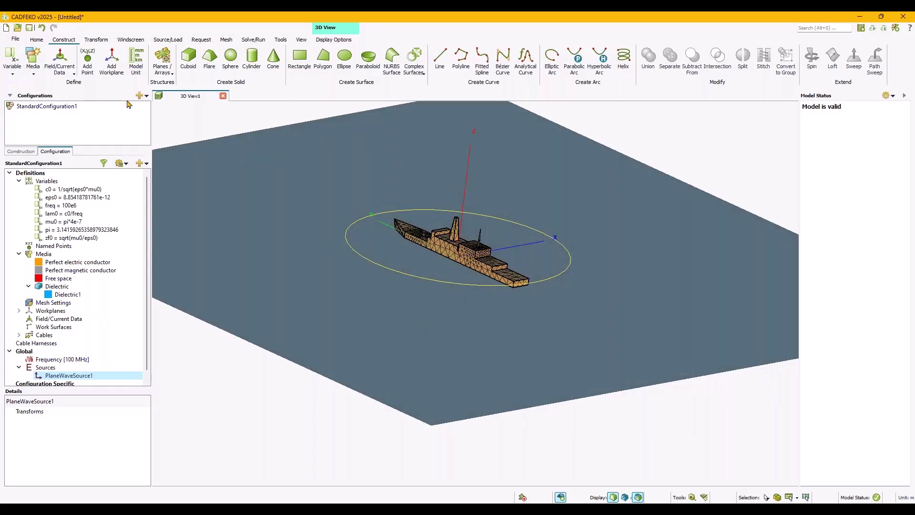
# Step: Save the CADFEKO project under the name deleteme
pyautogui.click(15, 38)
pyautogui.click(41, 114)
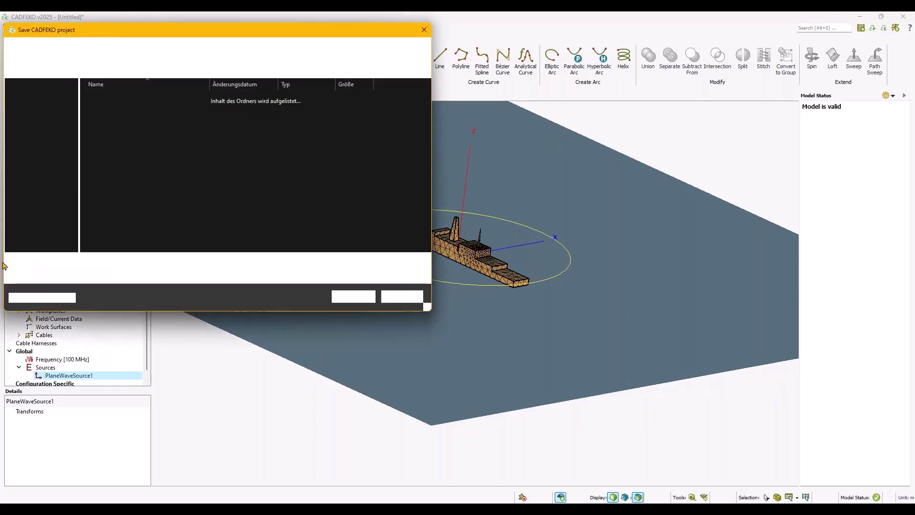
pyautogui.press('Escape')
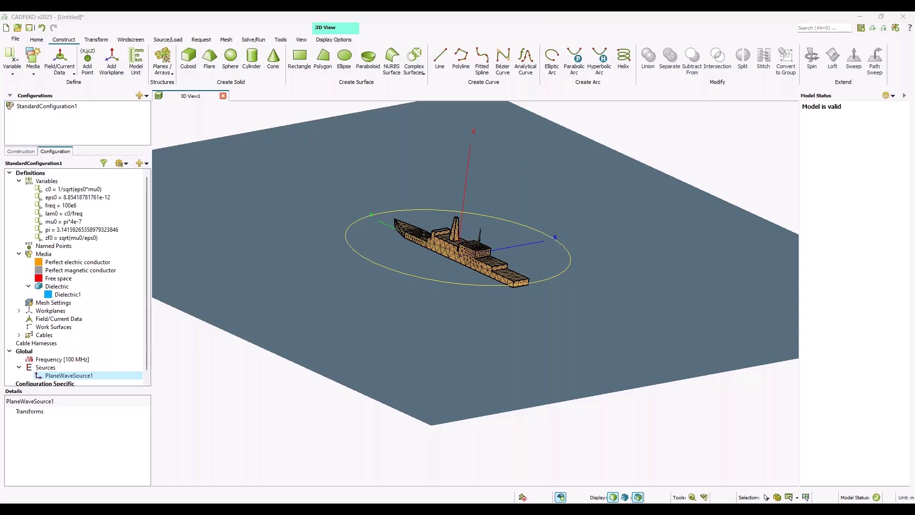
# Step: Create a configuration-specific far field request that calculates fields in the plane wave incident direction
pyautogui.rightClick(139, 383)
pyautogui.press('Escape')
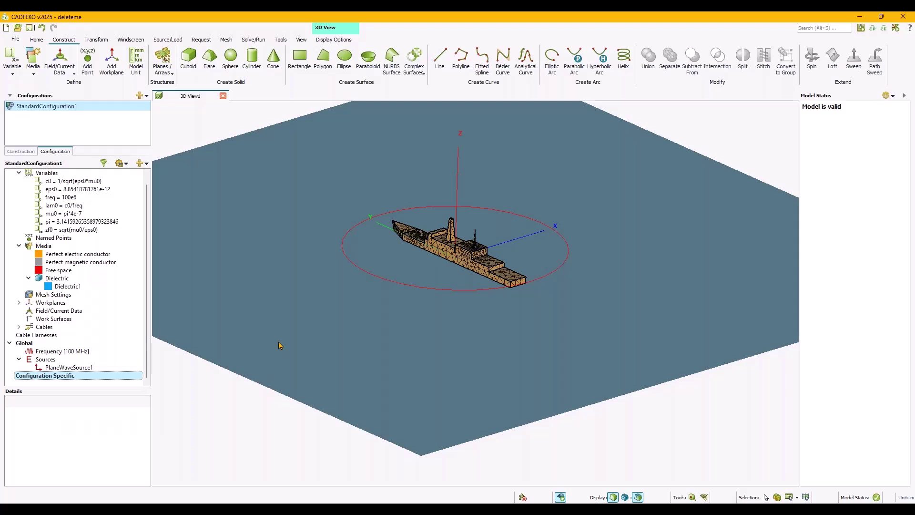
pyautogui.click(491, 123)
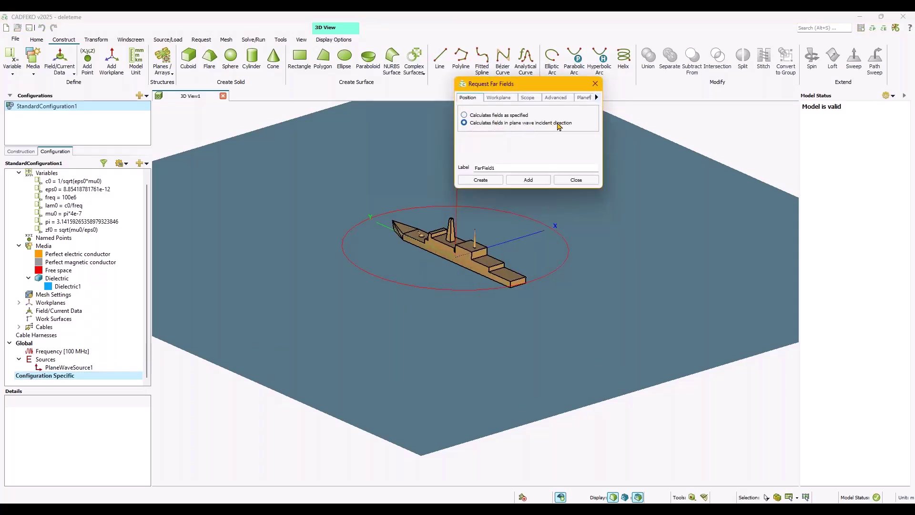
pyautogui.click(482, 180)
pyautogui.moveTo(486, 408); pyautogui.dragTo(487, 338)
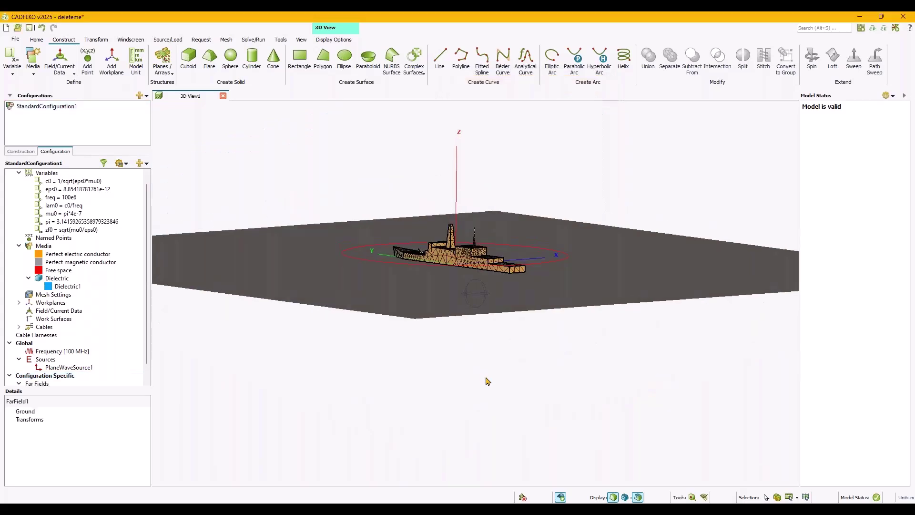
pyautogui.moveTo(486, 378); pyautogui.dragTo(475, 405)
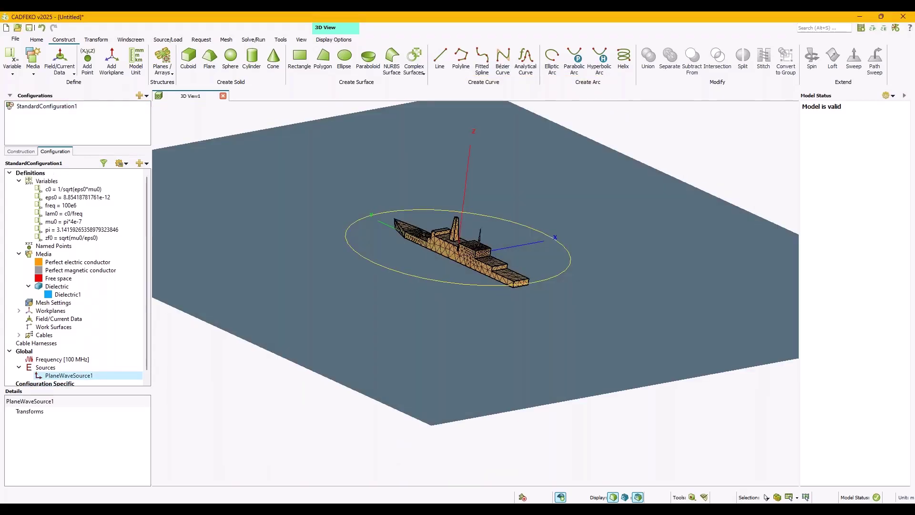
# Step: Save the deleteme model and run the Feko solver on it
pyautogui.hotkey('ctrl', 's')
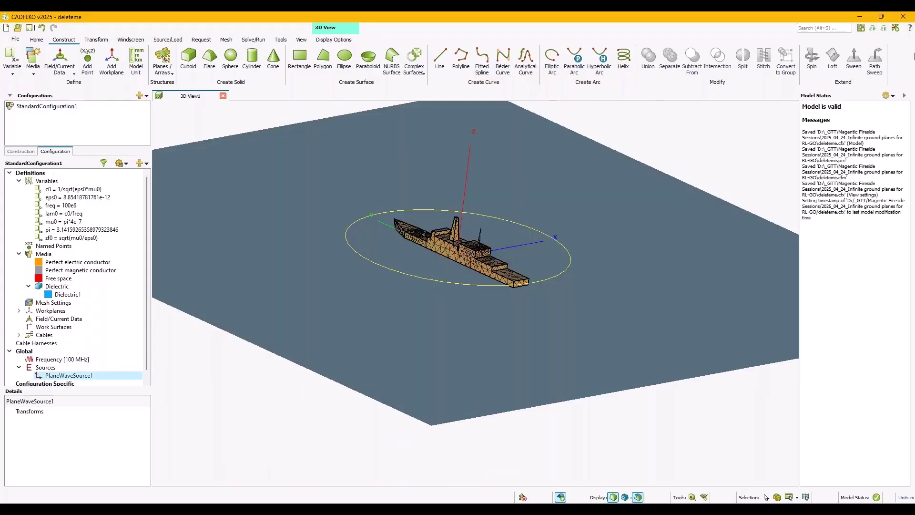
pyautogui.click(861, 28)
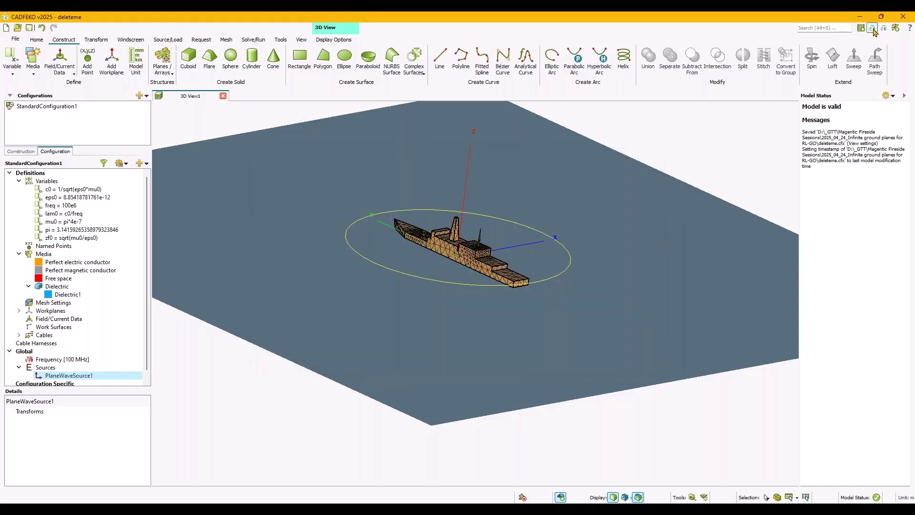
pyautogui.click(874, 29)
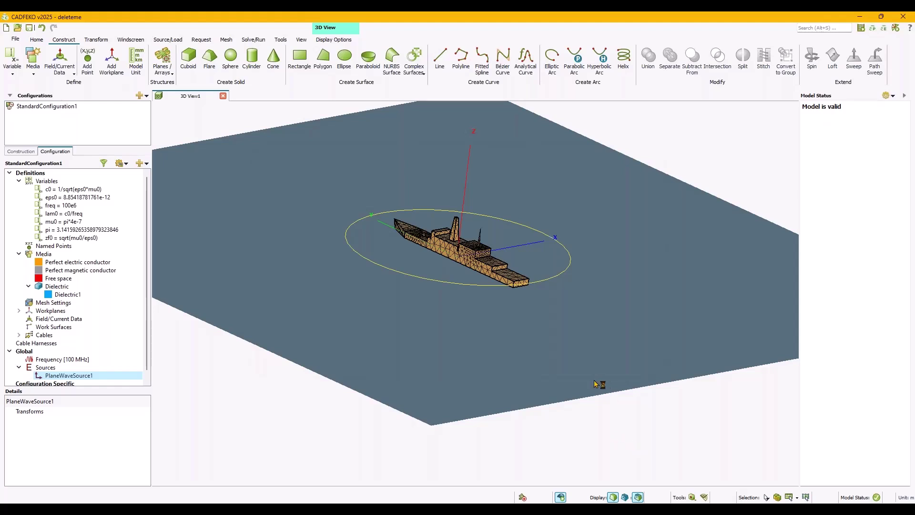
pyautogui.moveTo(637, 510)
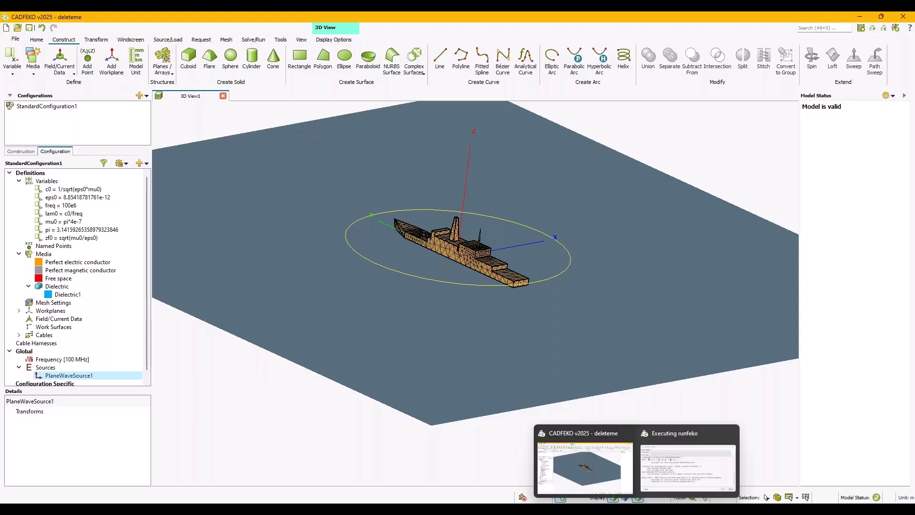